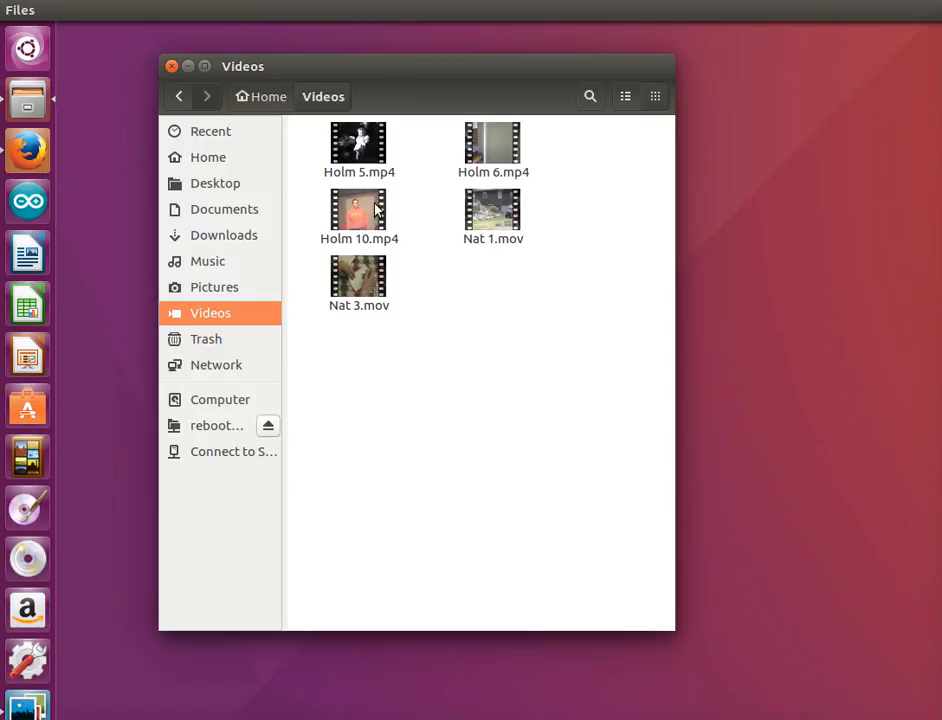
Open the Pictures folder and look at where the file manager offers to create a new folder
click(230, 292)
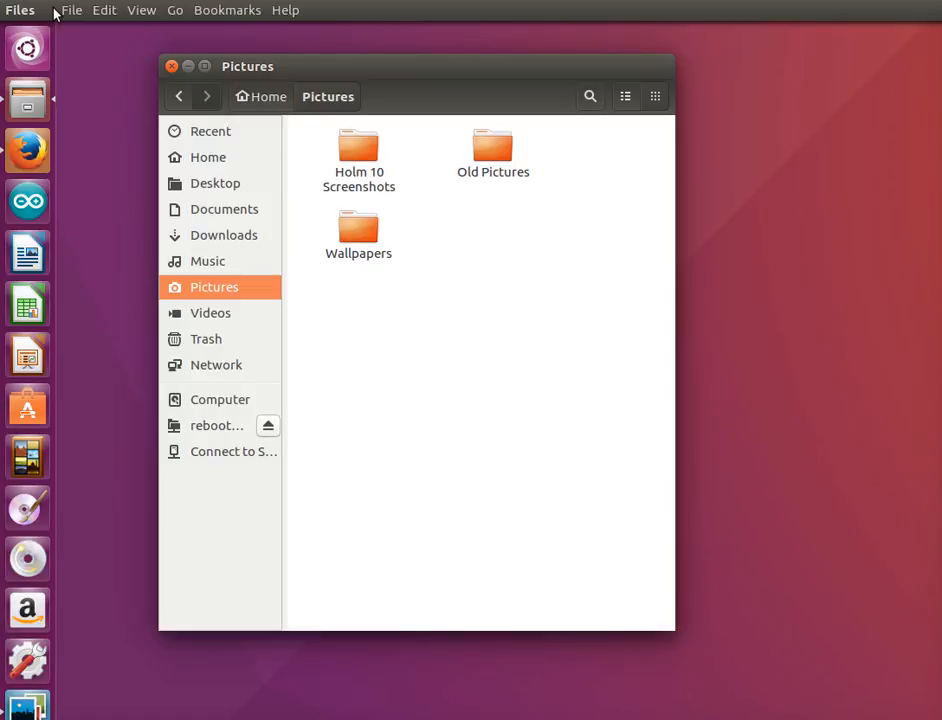
click(67, 12)
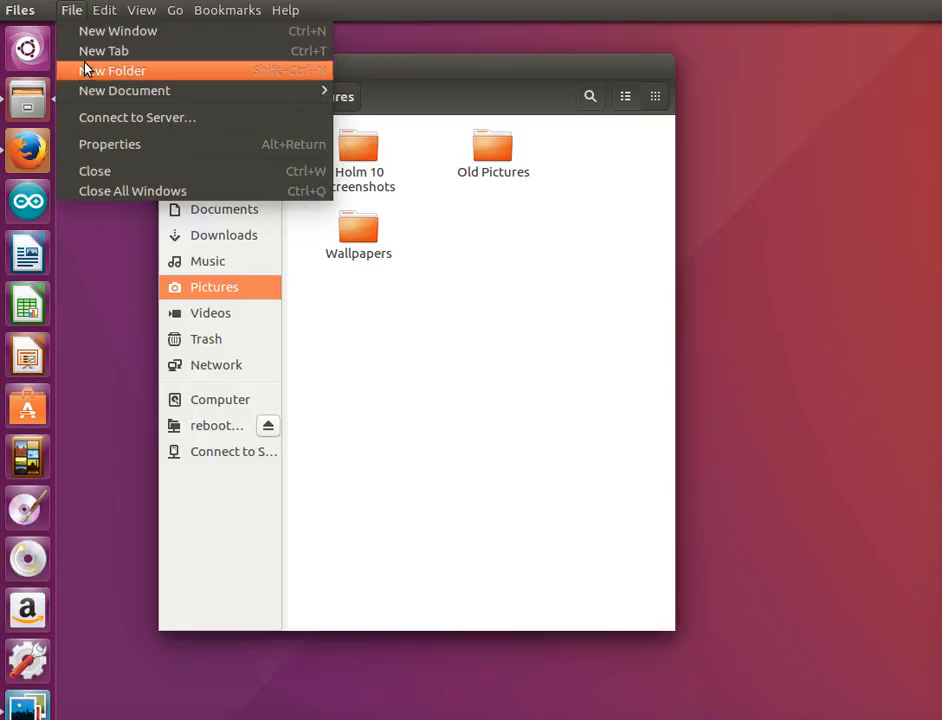
click(480, 338)
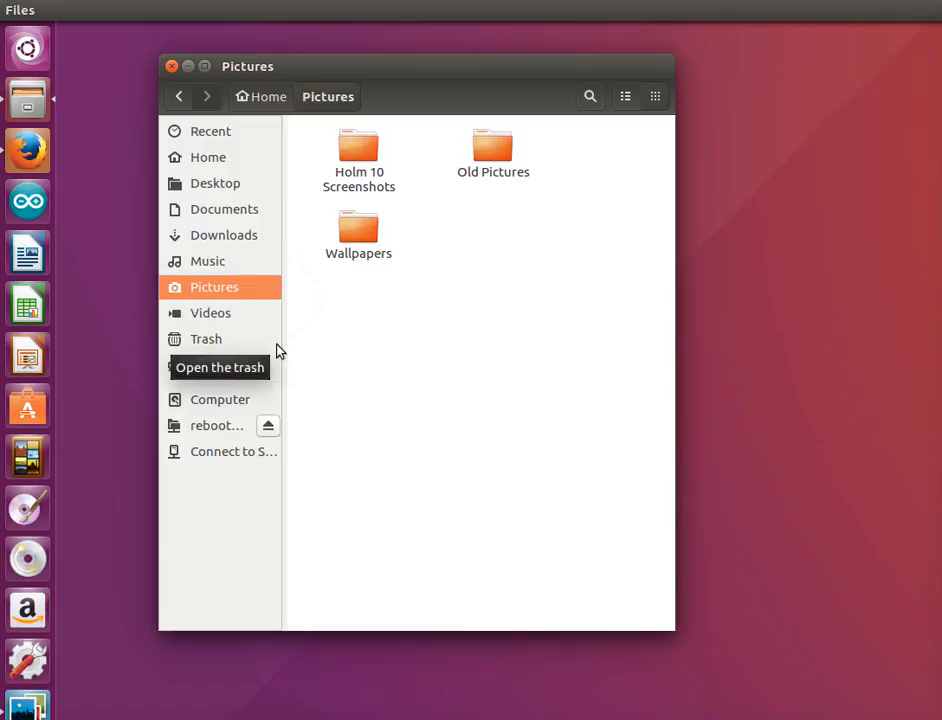
Open Holm 10.mp4 from the Videos folder, pause it and rewind it to the beginning
click(228, 316)
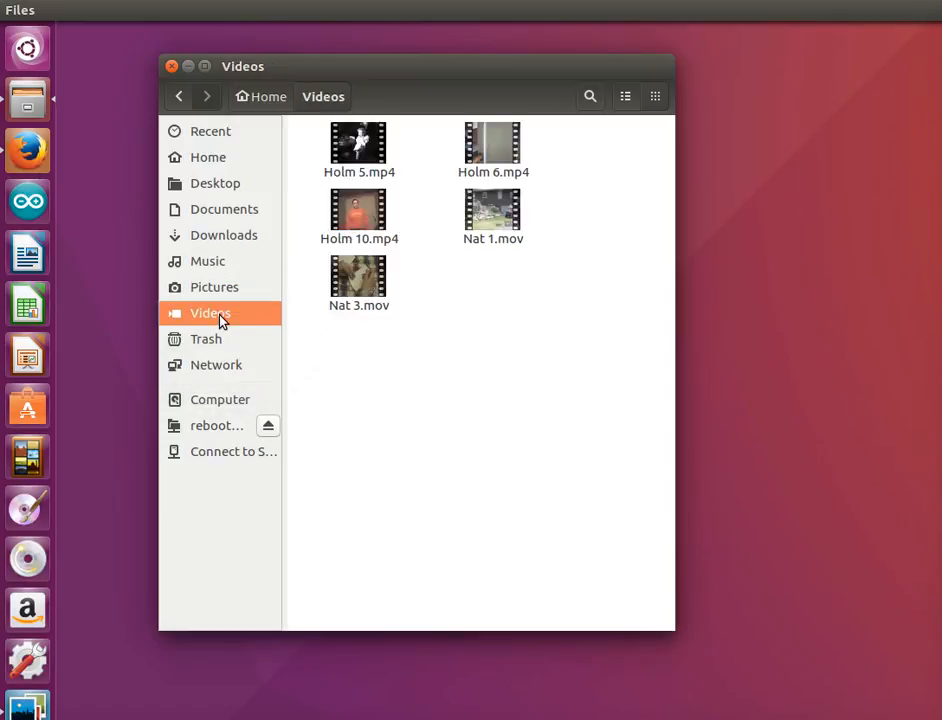
double_click(359, 216)
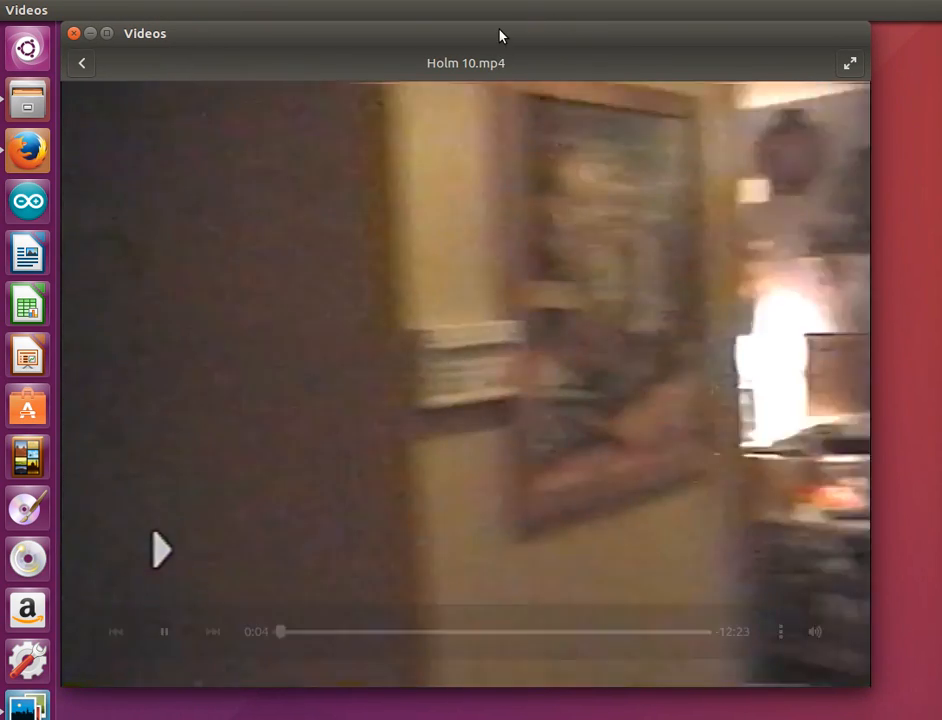
key(space)
drag(500, 31, 513, 41)
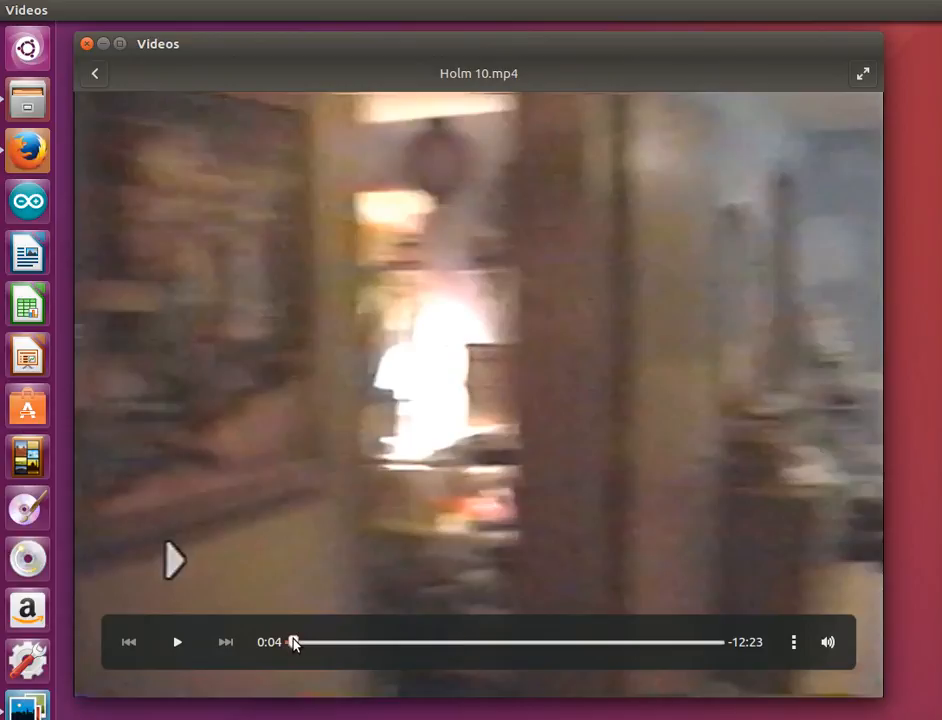
drag(292, 641, 283, 645)
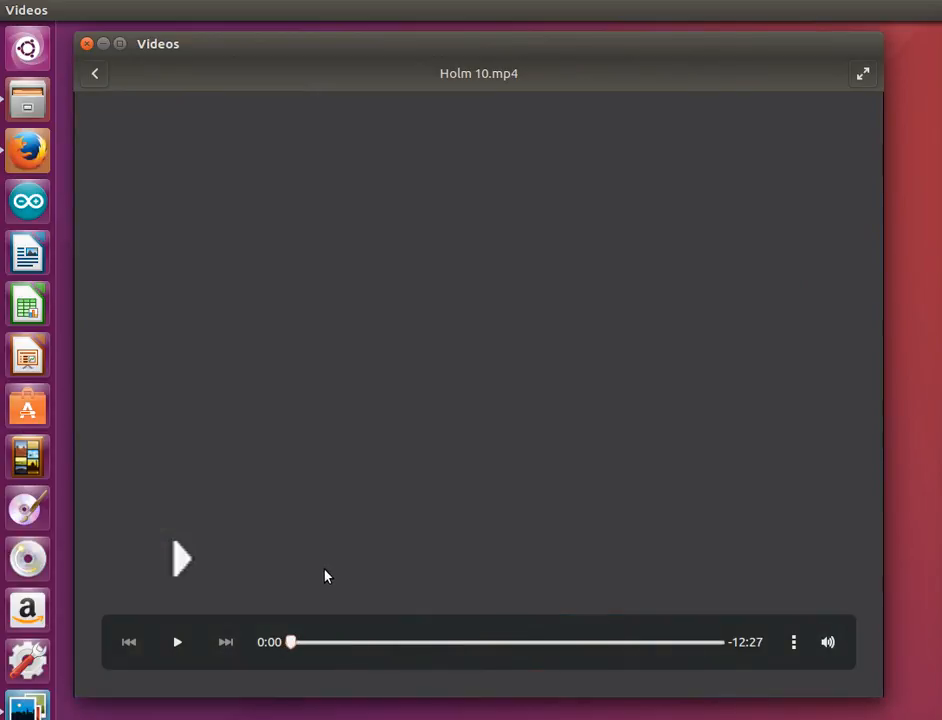
Play Holm 10.mp4 to 0:01 and take a screenshot of the paused frame
key(space)
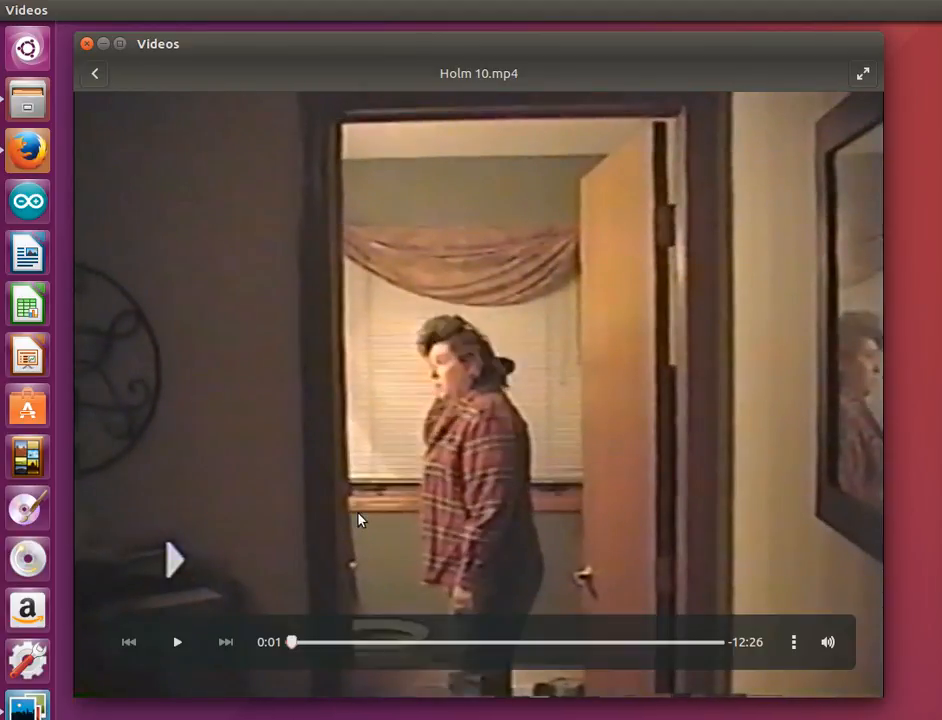
click(118, 10)
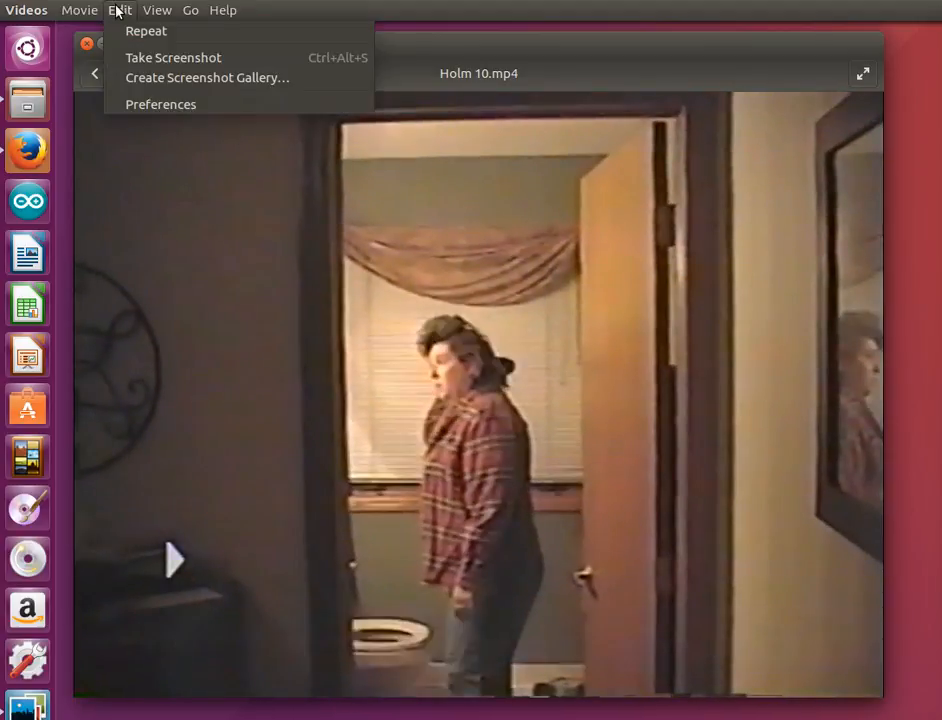
click(135, 62)
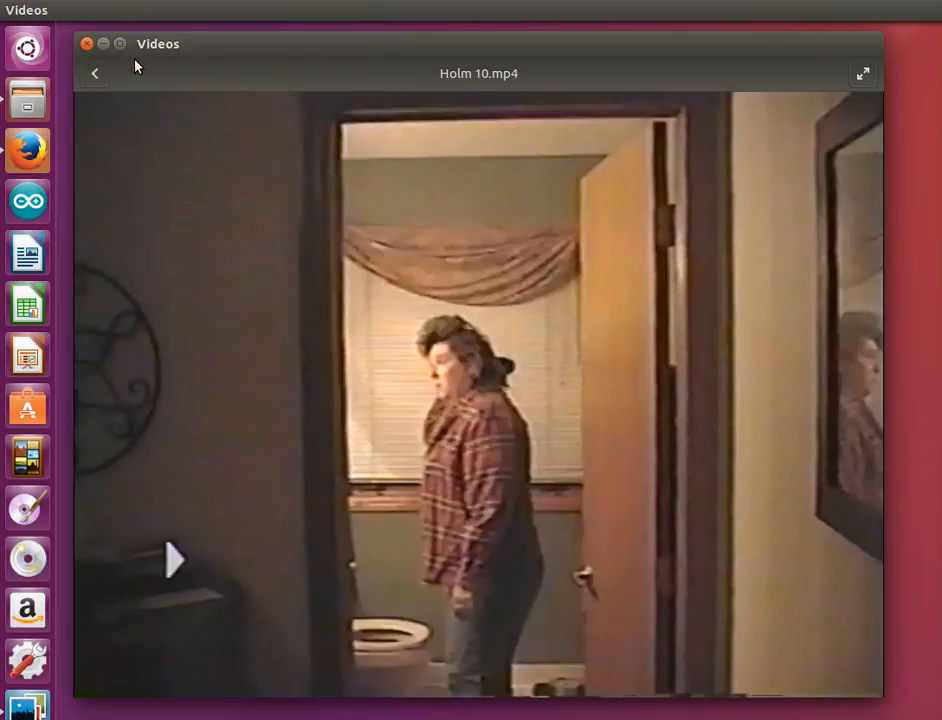
Continue the video to 0:07 and take a screenshot of that frame
click(328, 293)
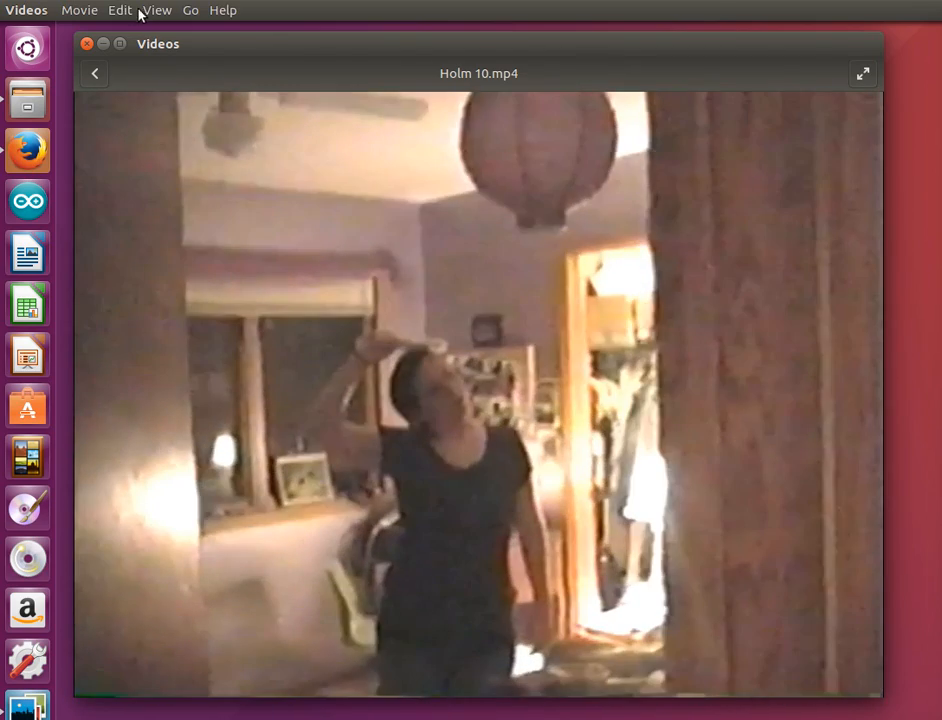
click(129, 12)
click(141, 58)
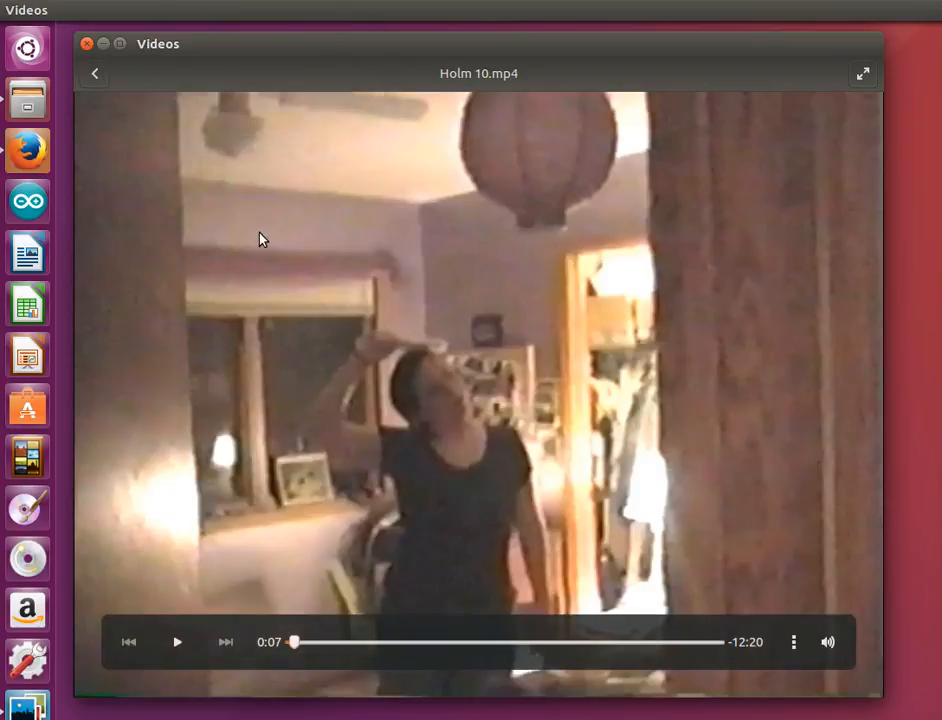
Play on to 0:12, pause, take a screenshot of that frame and close the video player
key(space)
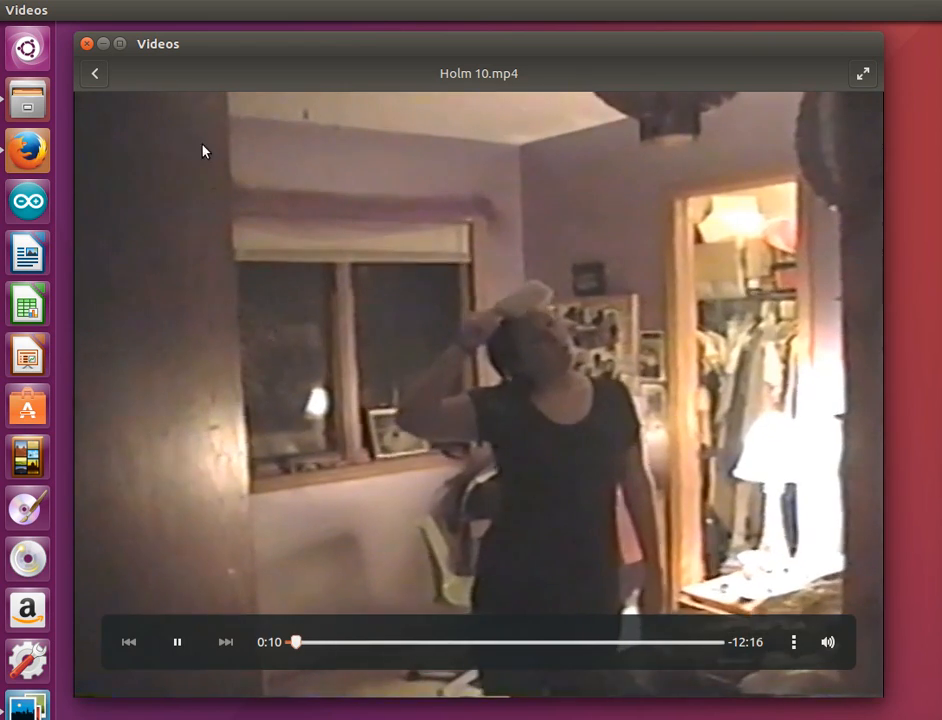
key(space)
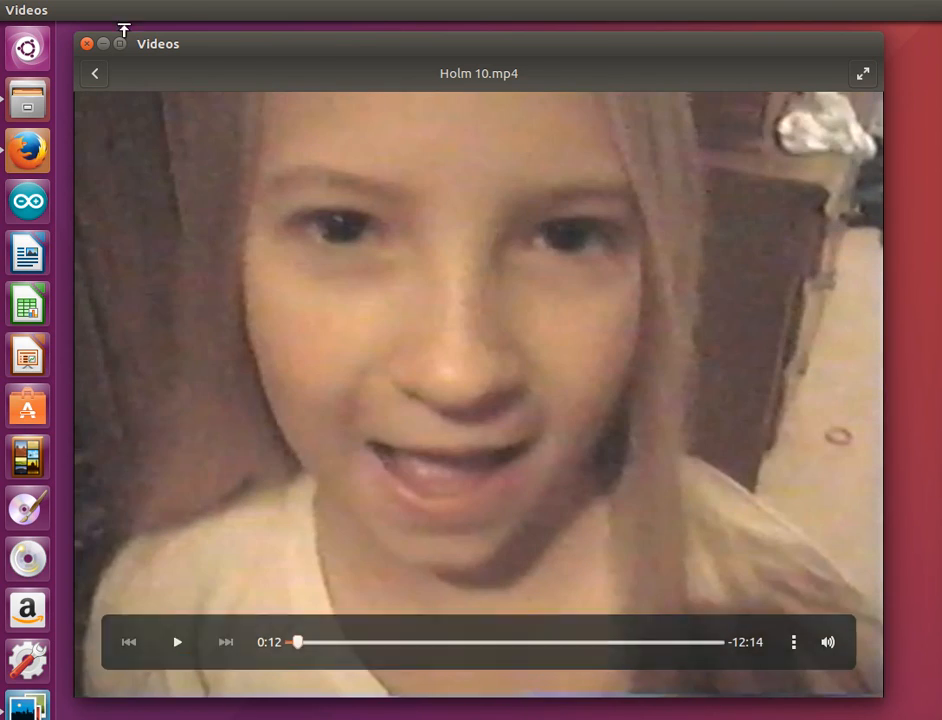
click(120, 10)
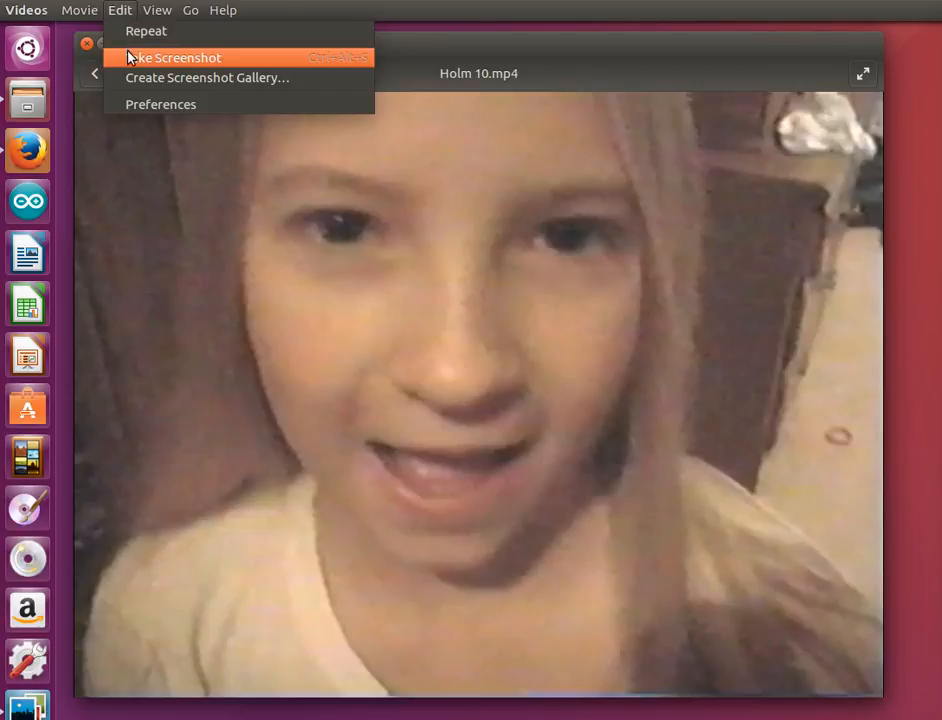
click(128, 57)
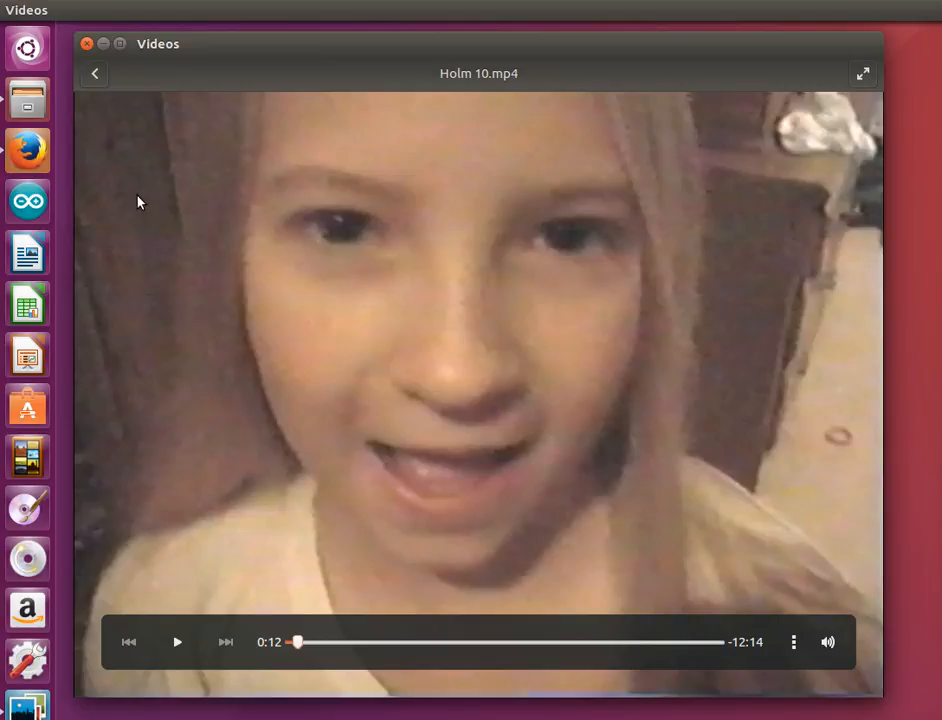
click(88, 44)
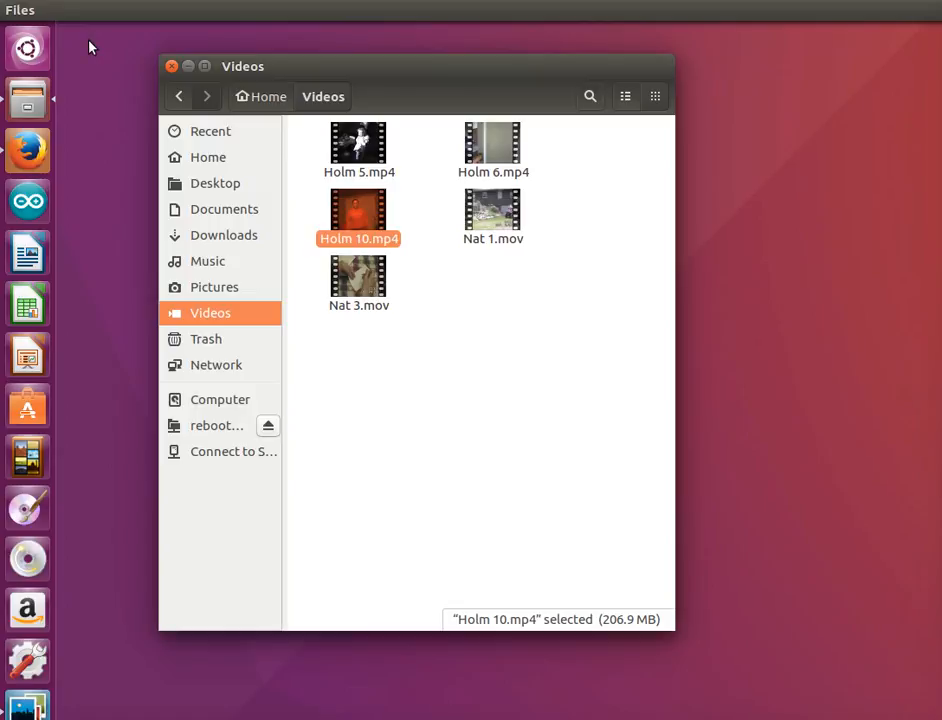
Delete the three Holm 10.mp4 screenshot files located directly in the Pictures folder
click(205, 284)
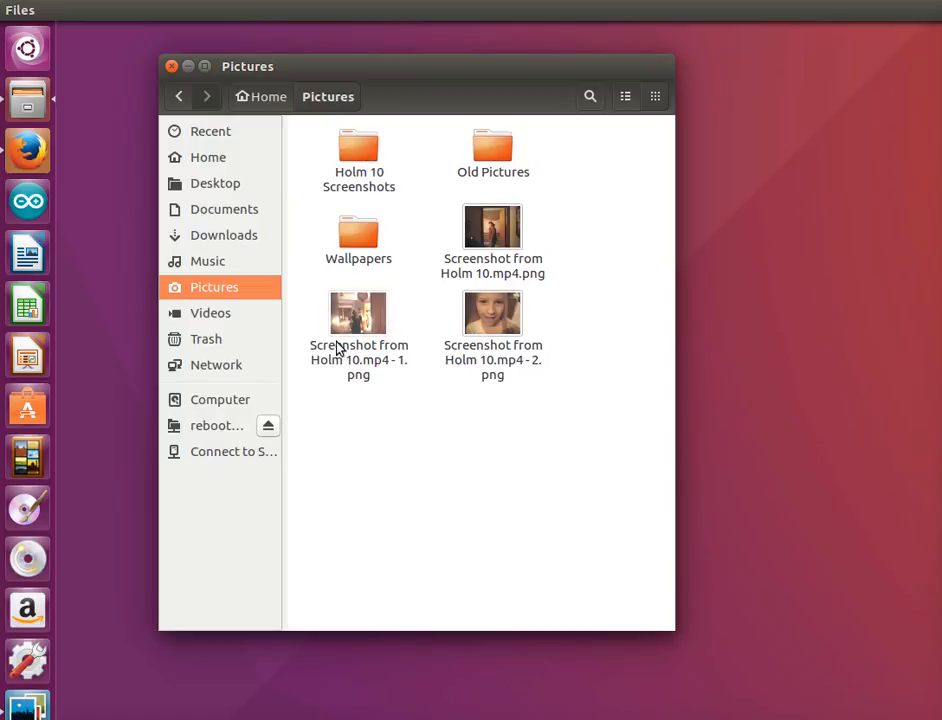
drag(313, 312, 496, 330)
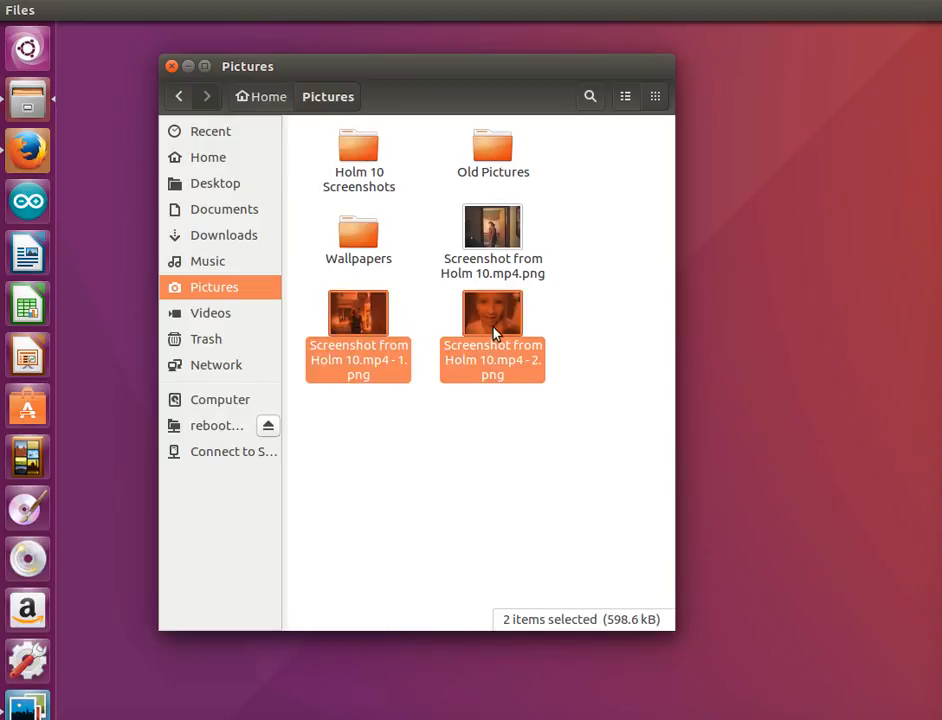
key(alt+Up)
click(258, 290)
drag(310, 312, 502, 320)
right_click(502, 320)
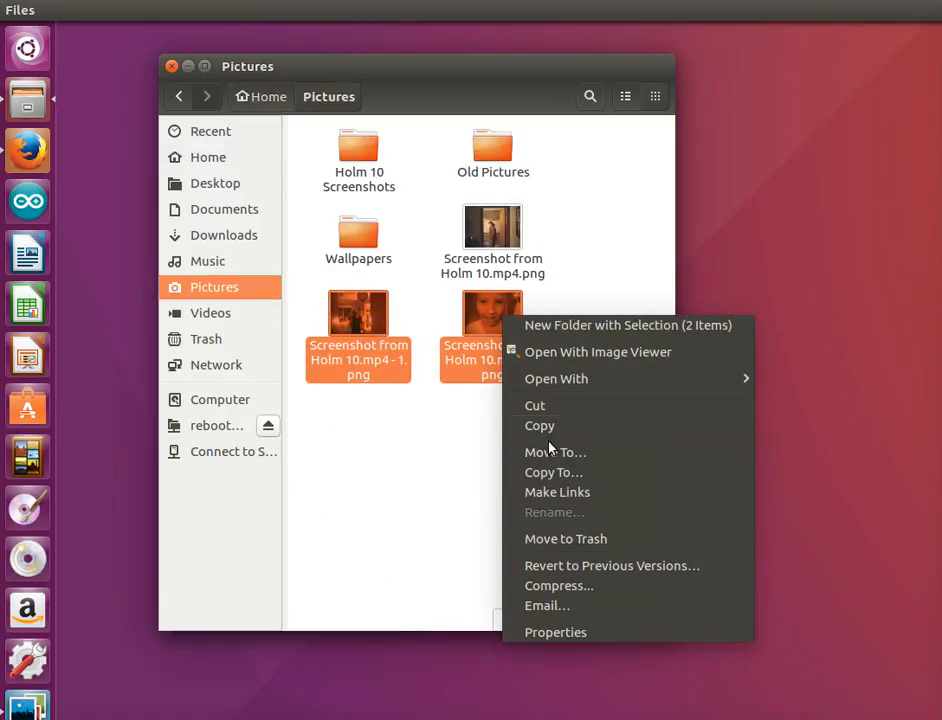
click(418, 313)
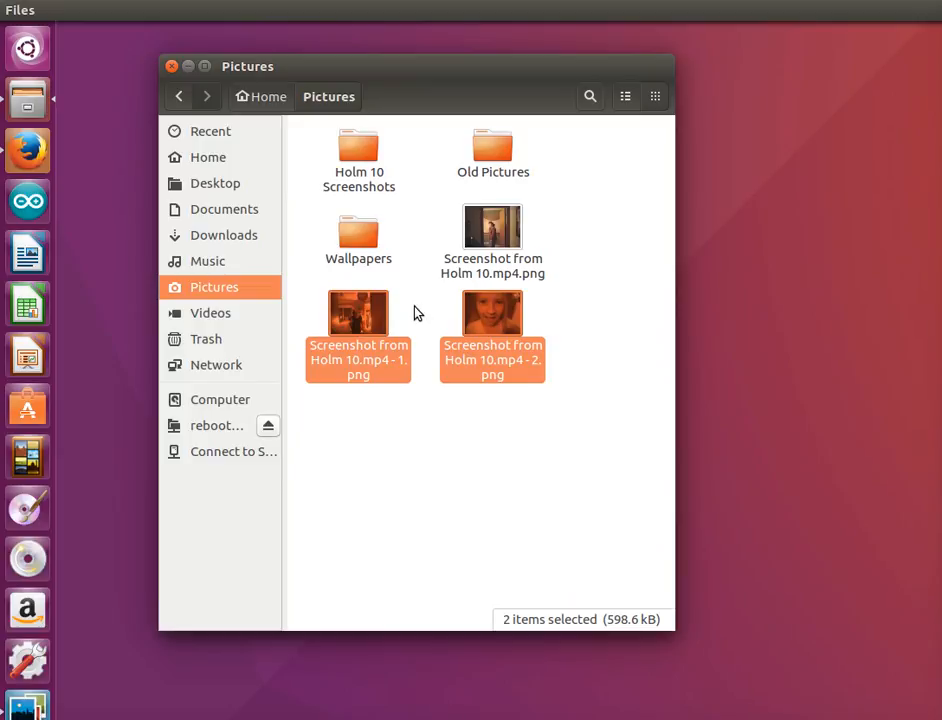
key(Delete)
click(482, 259)
key(Delete)
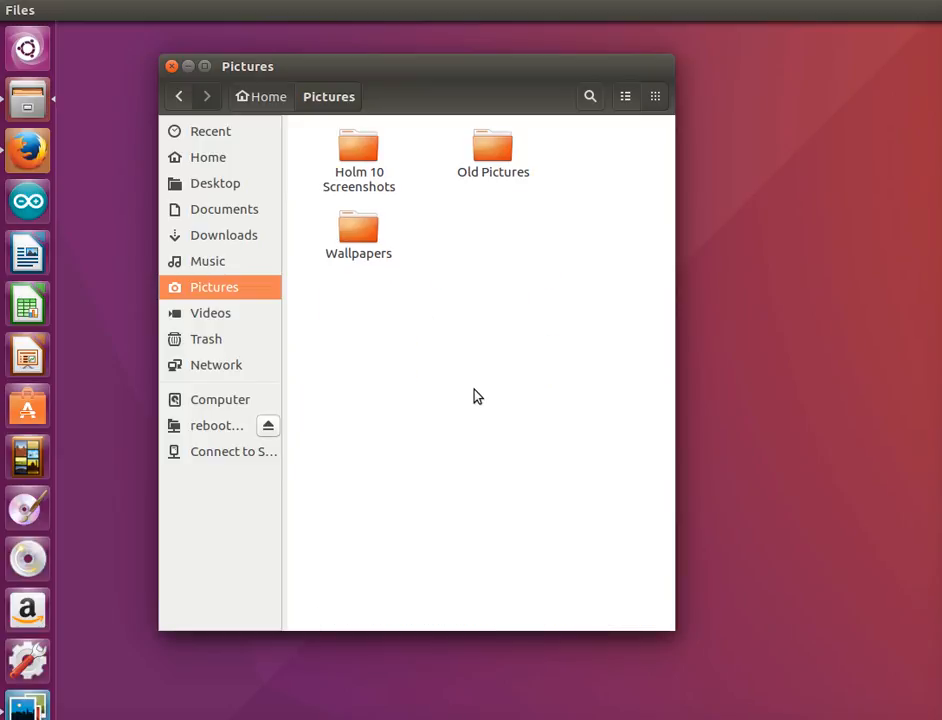
Open the Holm 10 Screenshots folder and browse through its images
click(360, 152)
double_click(361, 152)
scroll(531, 254, down, 3)
scroll(532, 259, down, 3)
scroll(532, 259, up, 6)
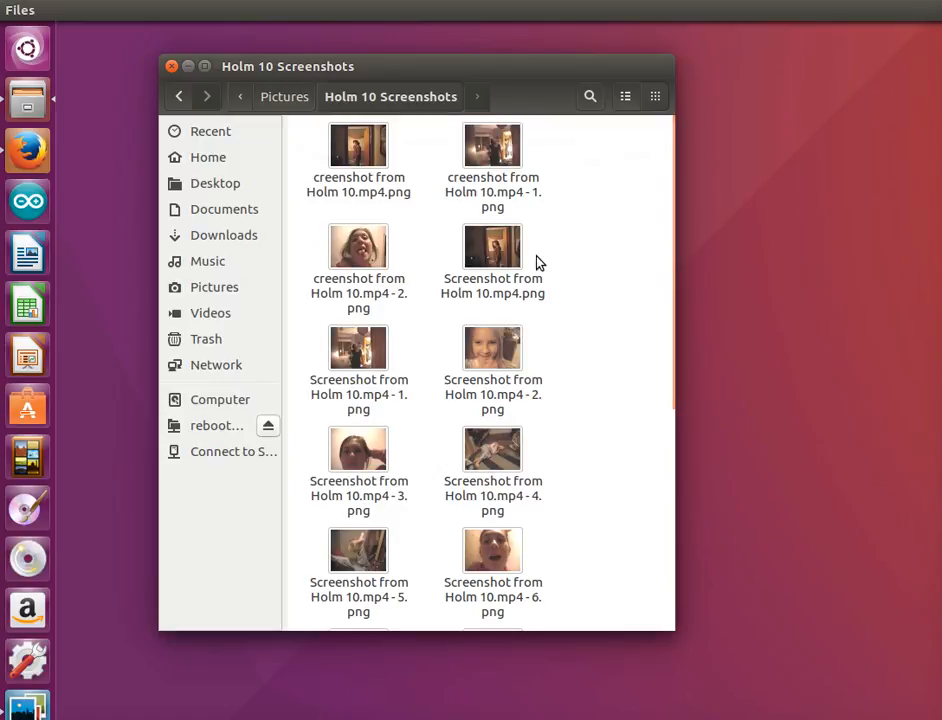
Copy whit 3.jpg from the Wallpapers folder in Pictures to the Holm 10 Screenshots folder
click(296, 99)
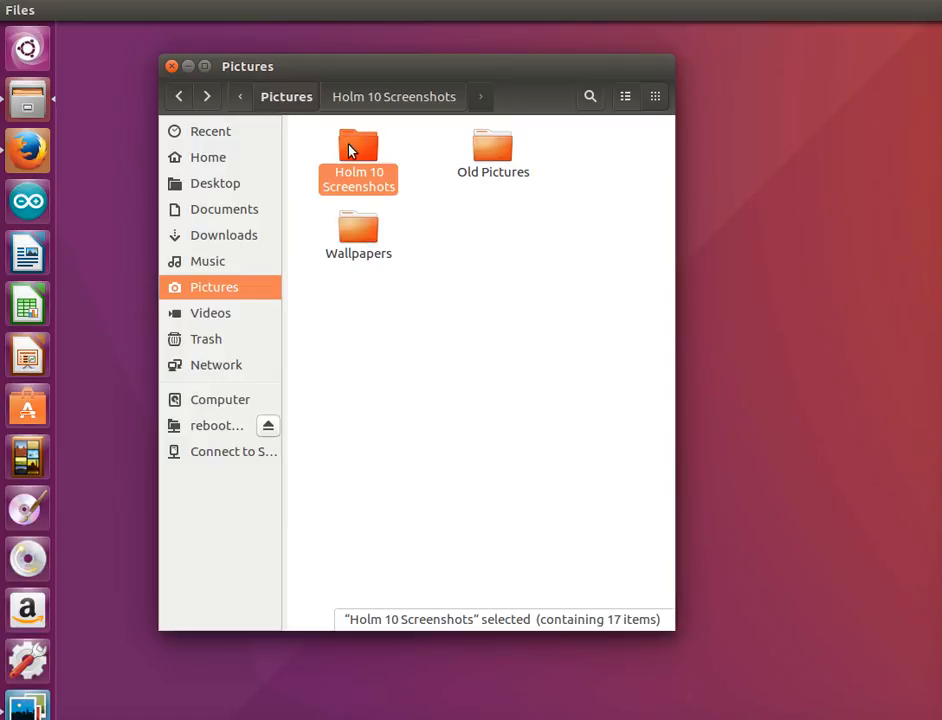
double_click(364, 236)
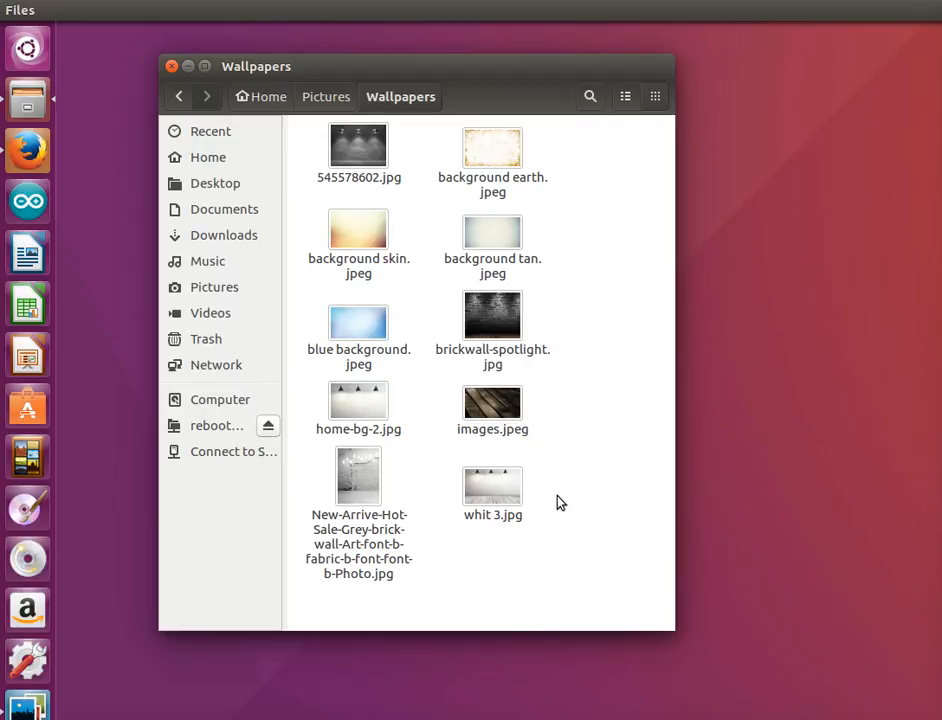
right_click(491, 491)
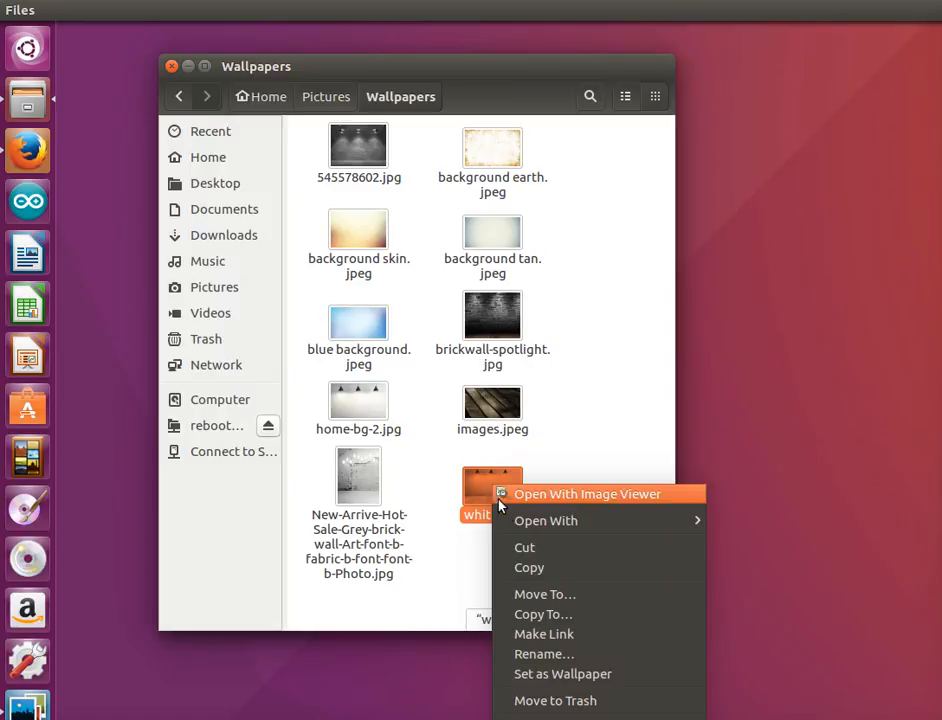
click(530, 615)
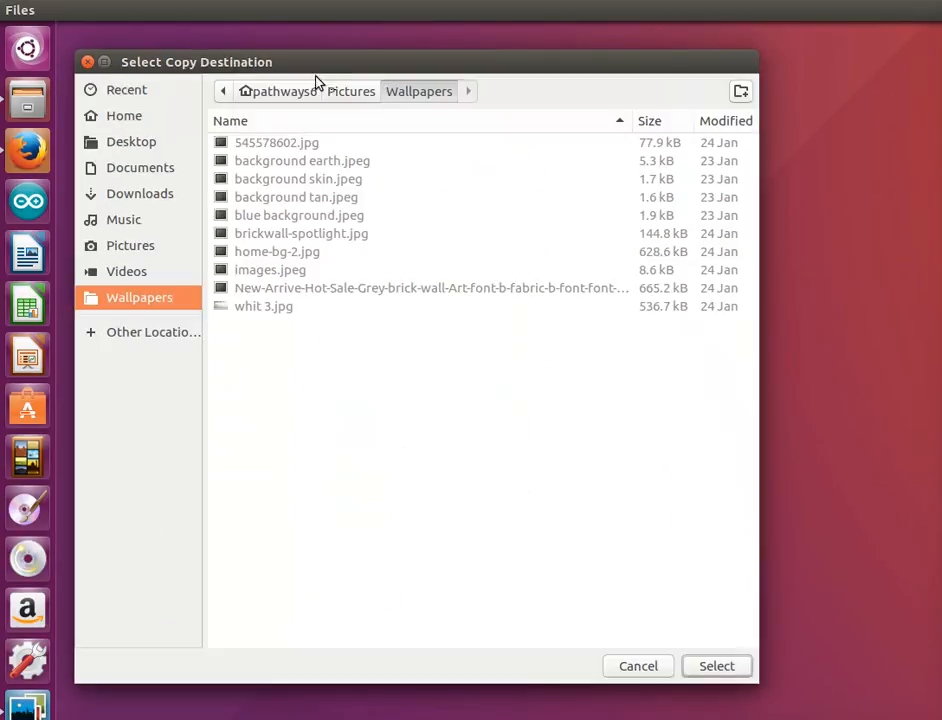
click(345, 92)
click(301, 148)
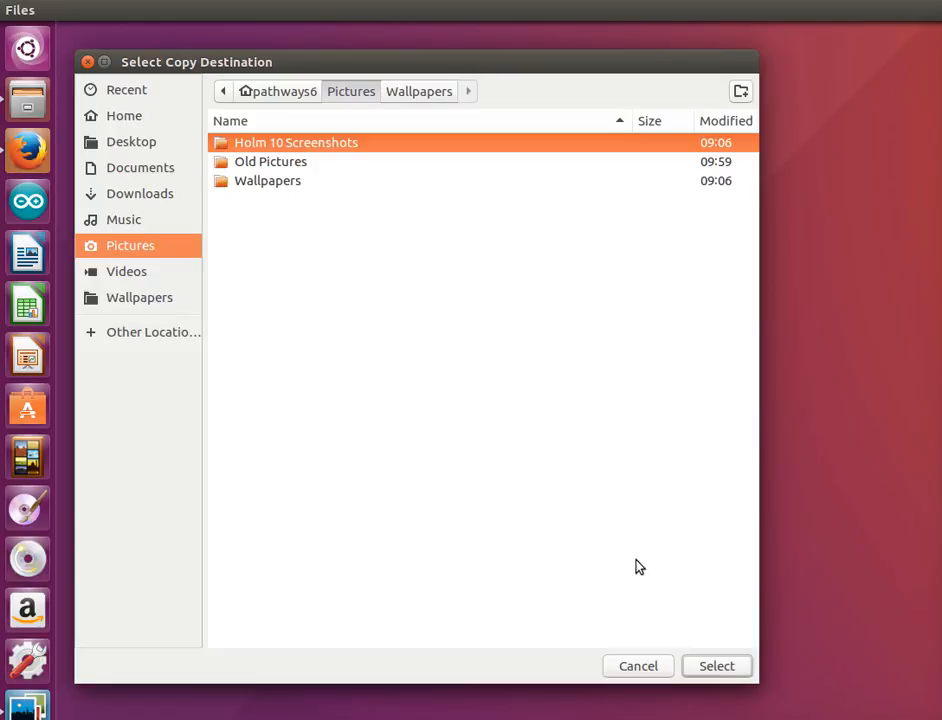
click(712, 666)
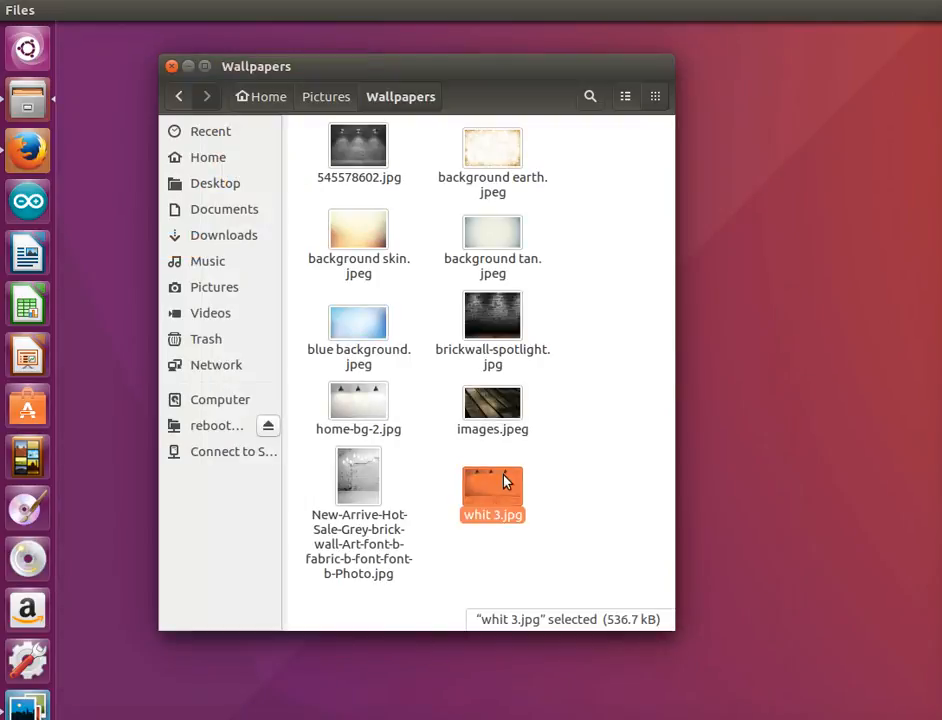
Check the Holm 10 Screenshots folder for the copied whit 3.jpg and return to Pictures
click(333, 100)
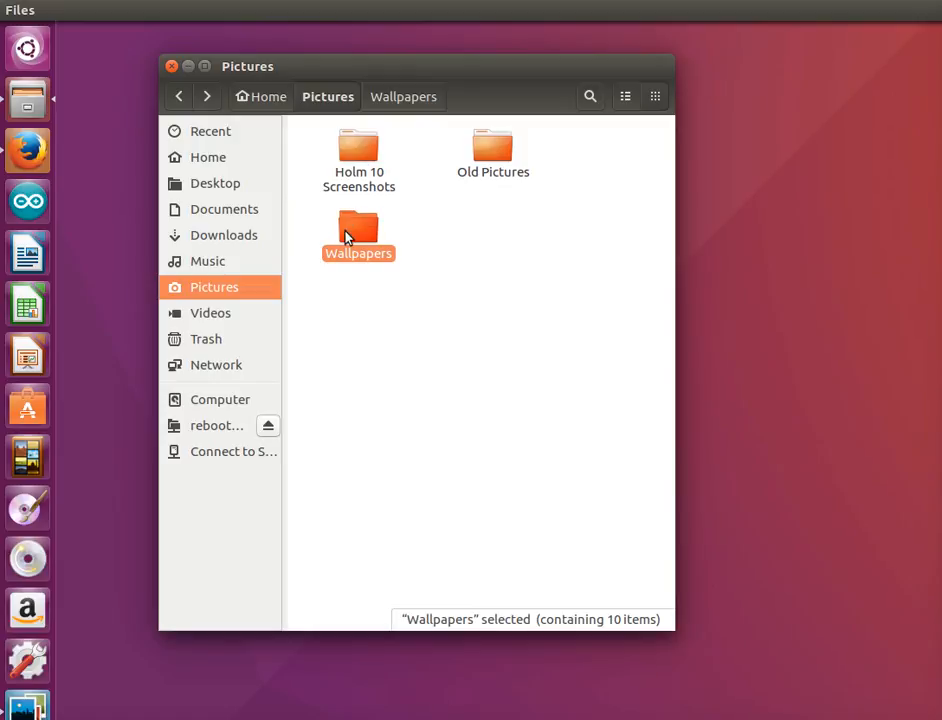
double_click(360, 153)
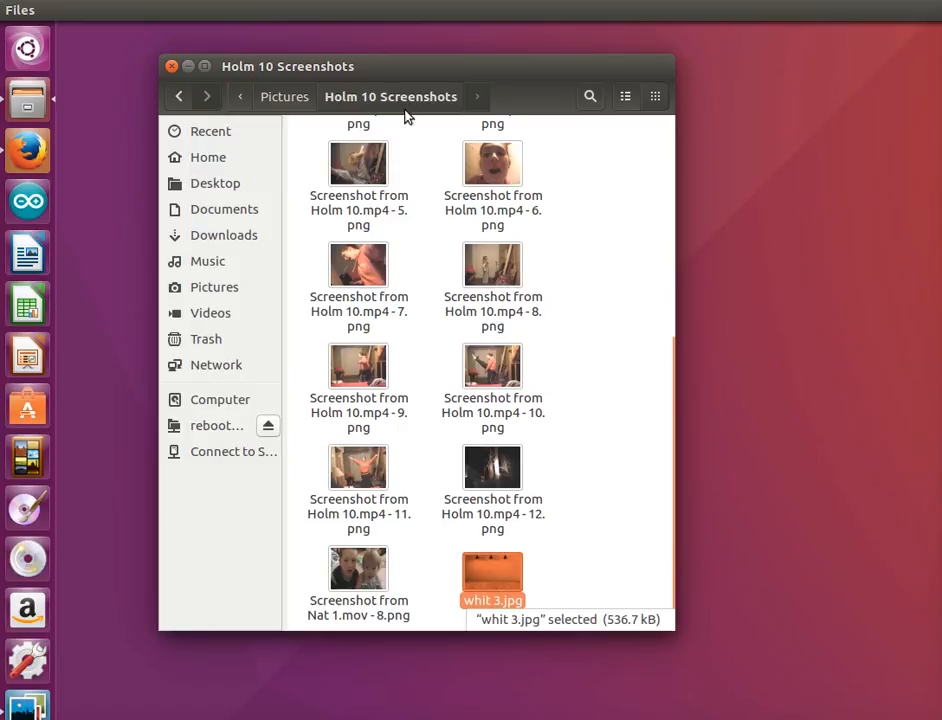
click(304, 99)
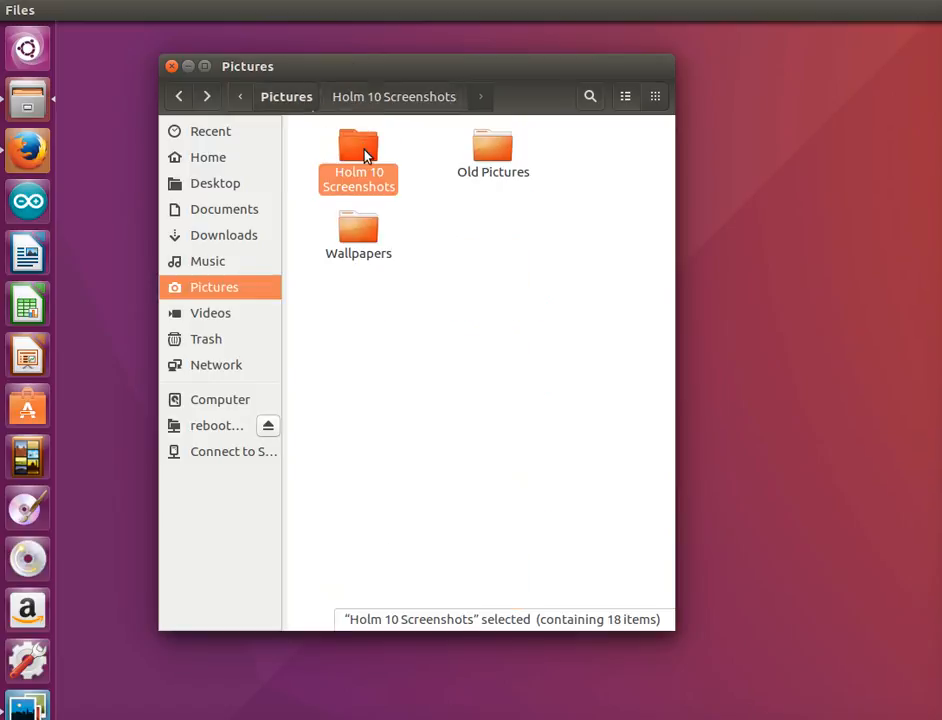
Close the file manager, launch PhotoCollage and move its window slightly away from the desktop's corner
click(172, 67)
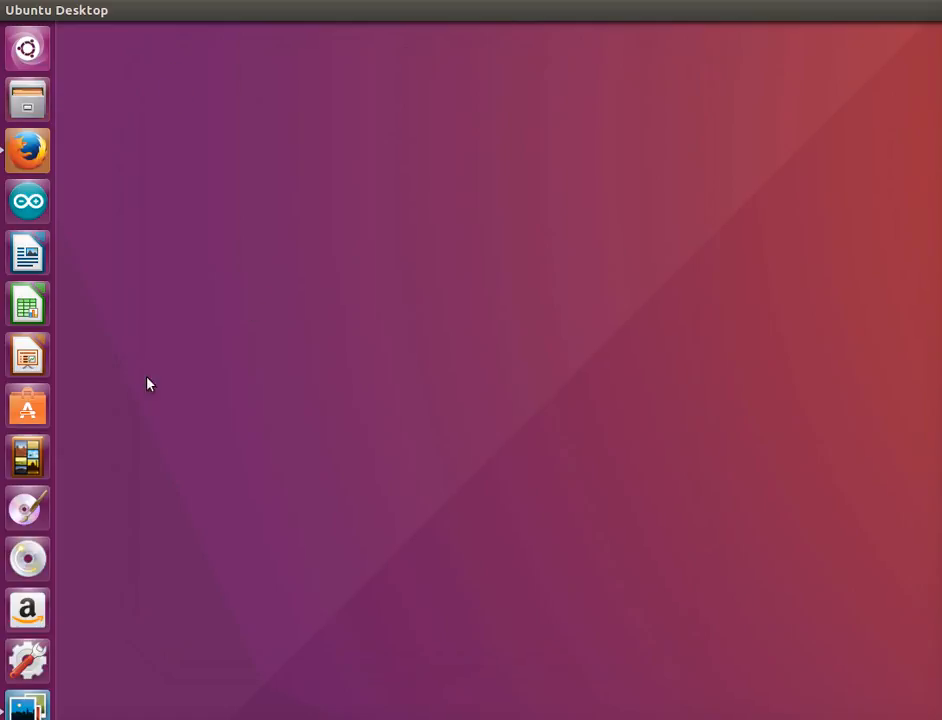
click(23, 460)
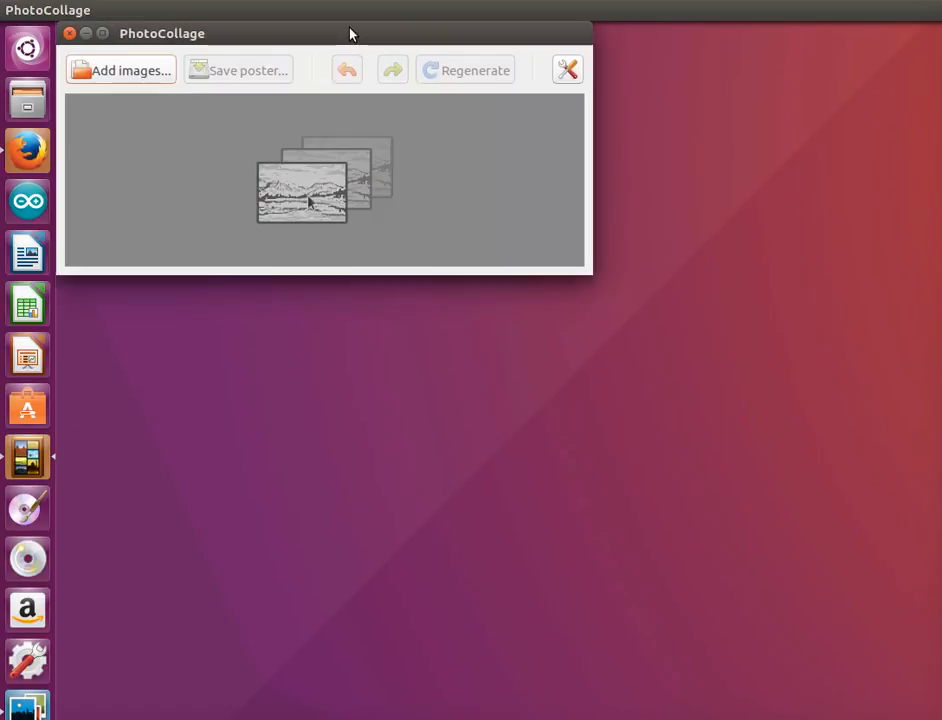
drag(350, 35, 362, 57)
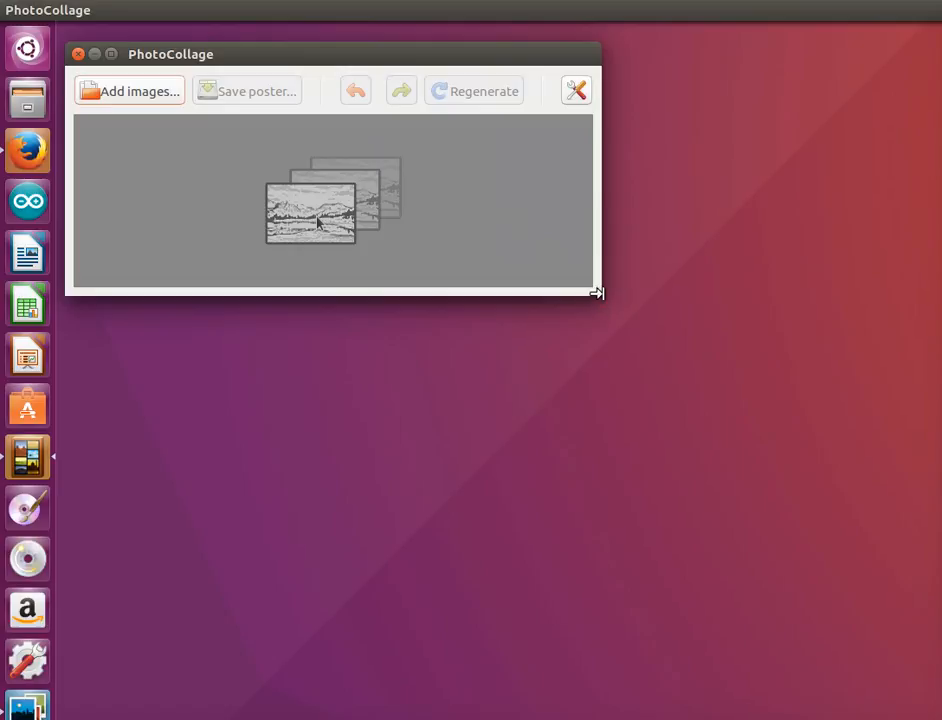
Widen the PhotoCollage window and set the output image size to 720 × 480 pixels
drag(597, 293, 898, 324)
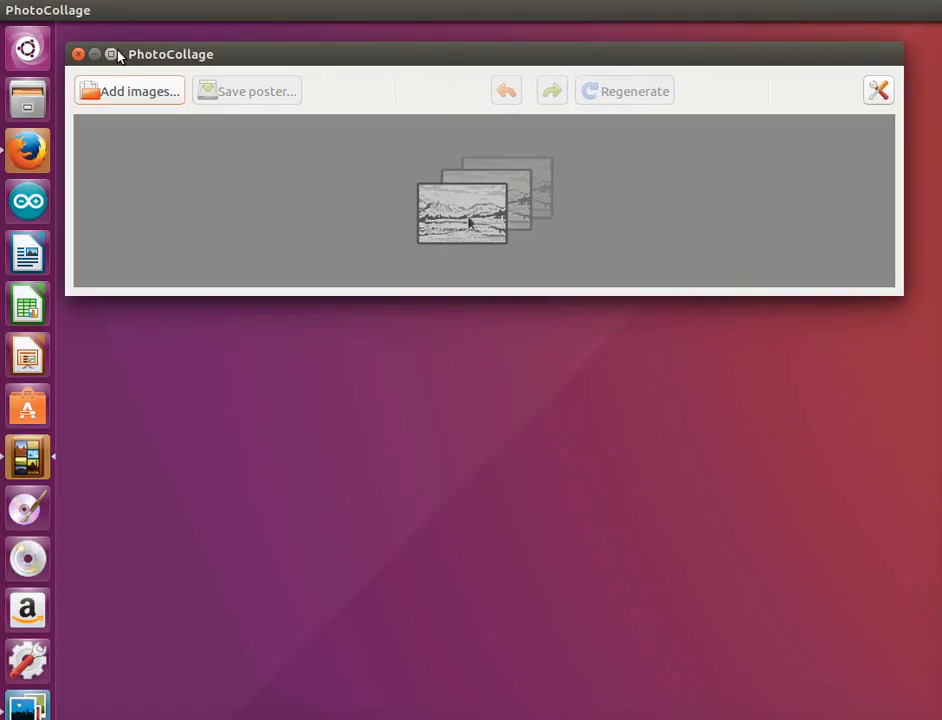
click(879, 92)
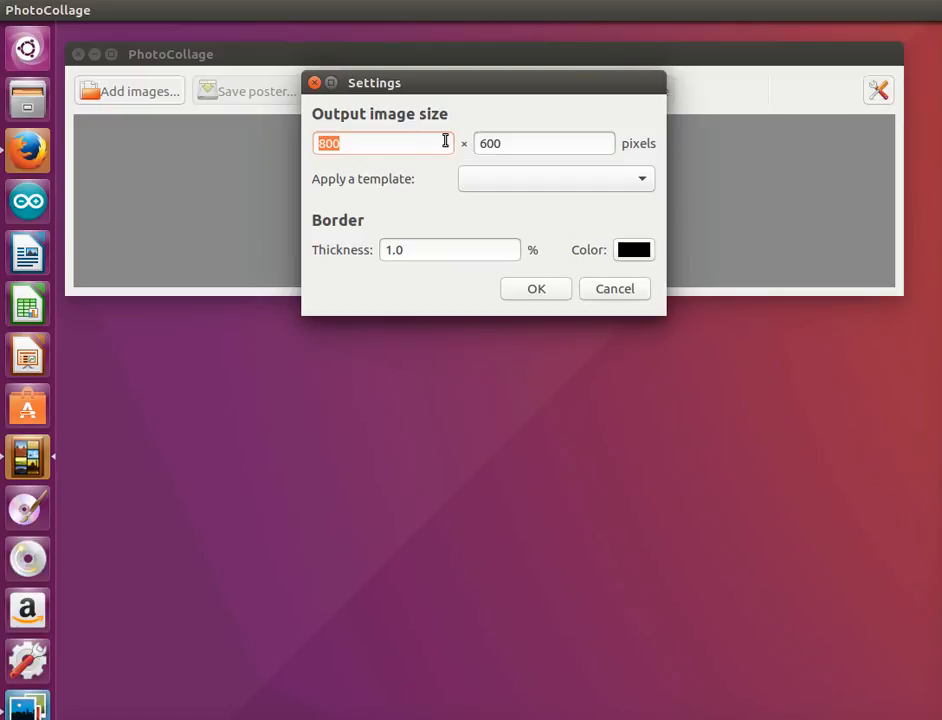
text(720)
drag(538, 145, 473, 143)
text(480)
click(533, 290)
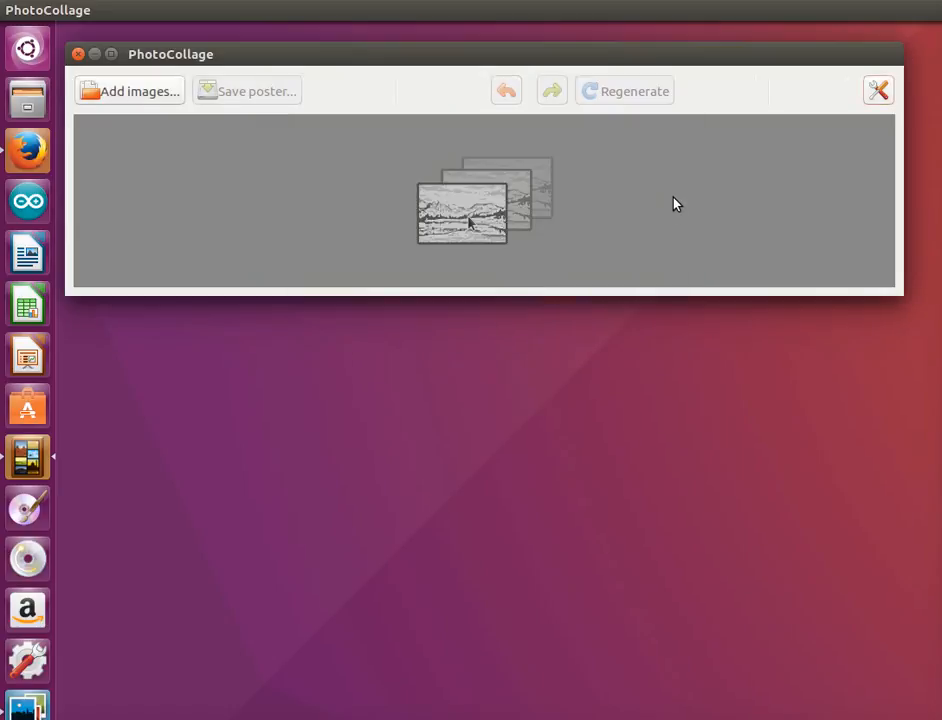
Add all images from the Holm 10 Screenshots folder in Pictures to the collage
click(165, 93)
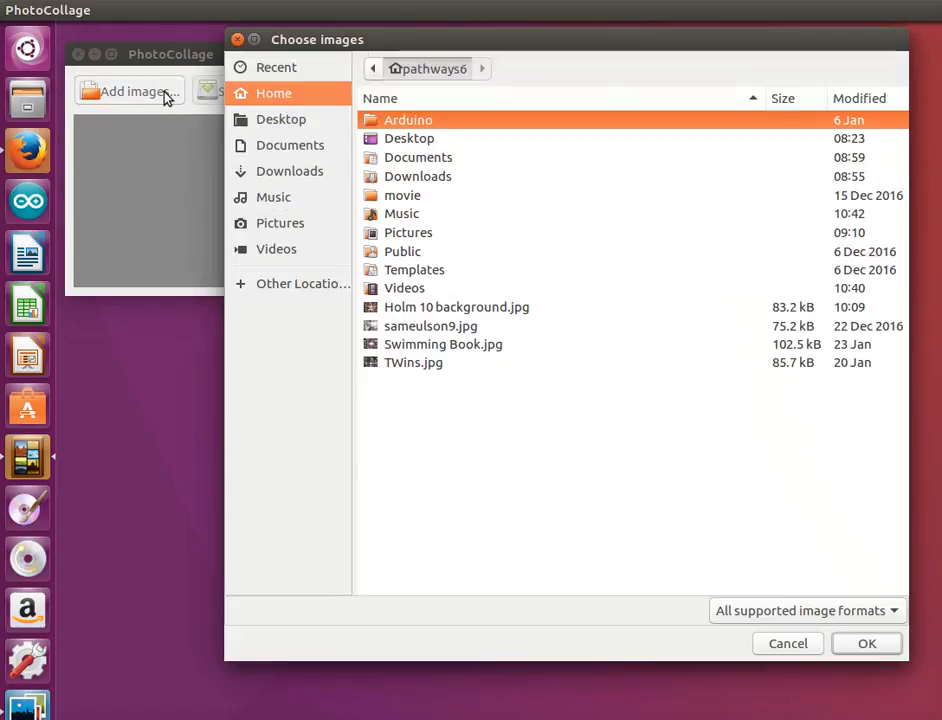
click(269, 224)
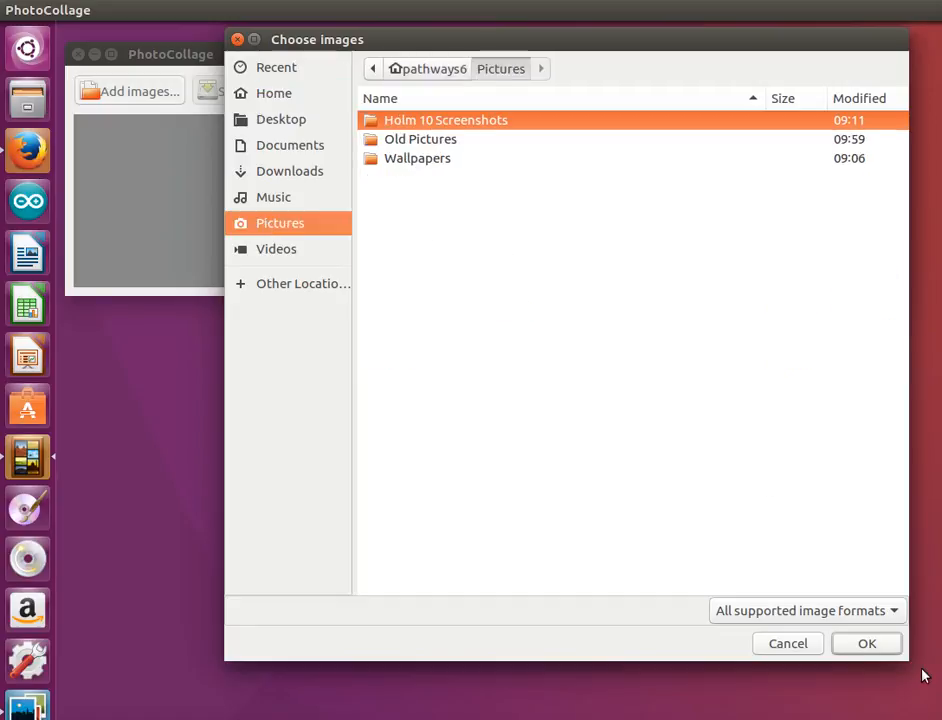
click(884, 645)
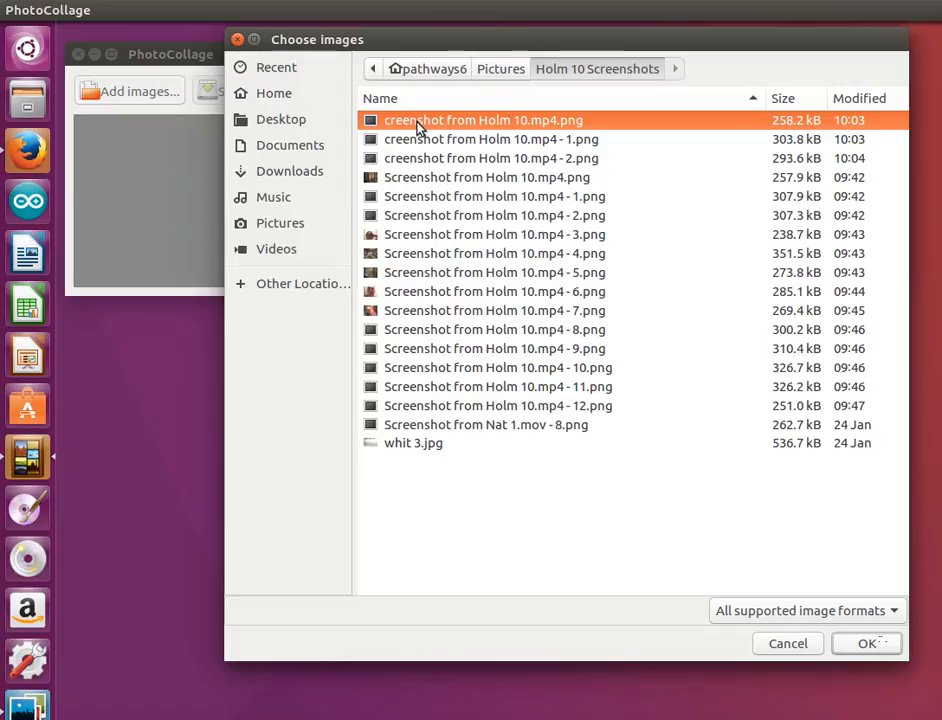
shift+click(418, 447)
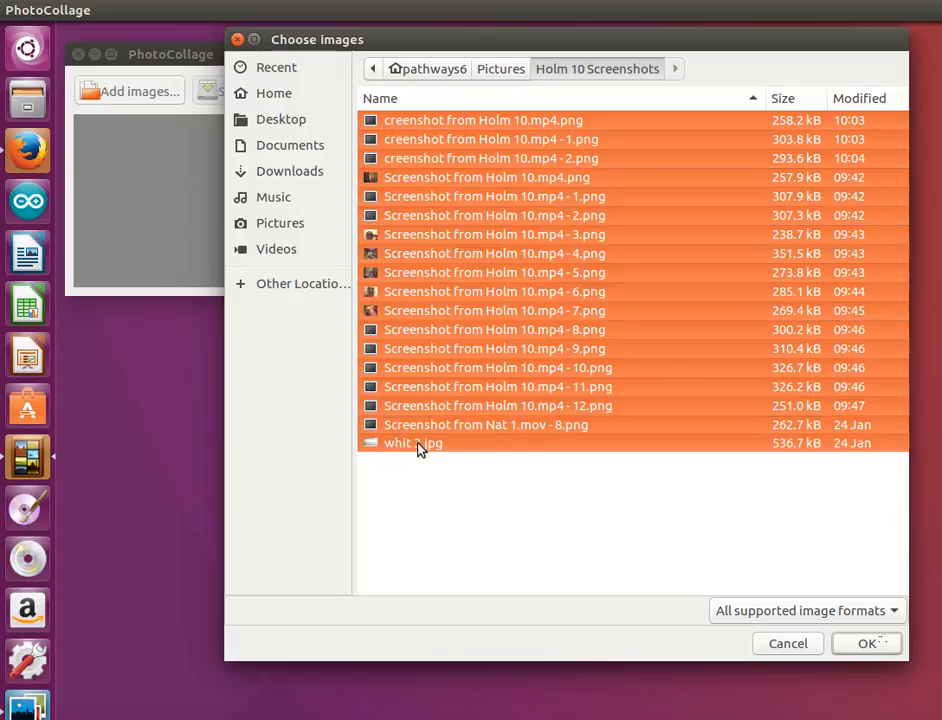
click(862, 643)
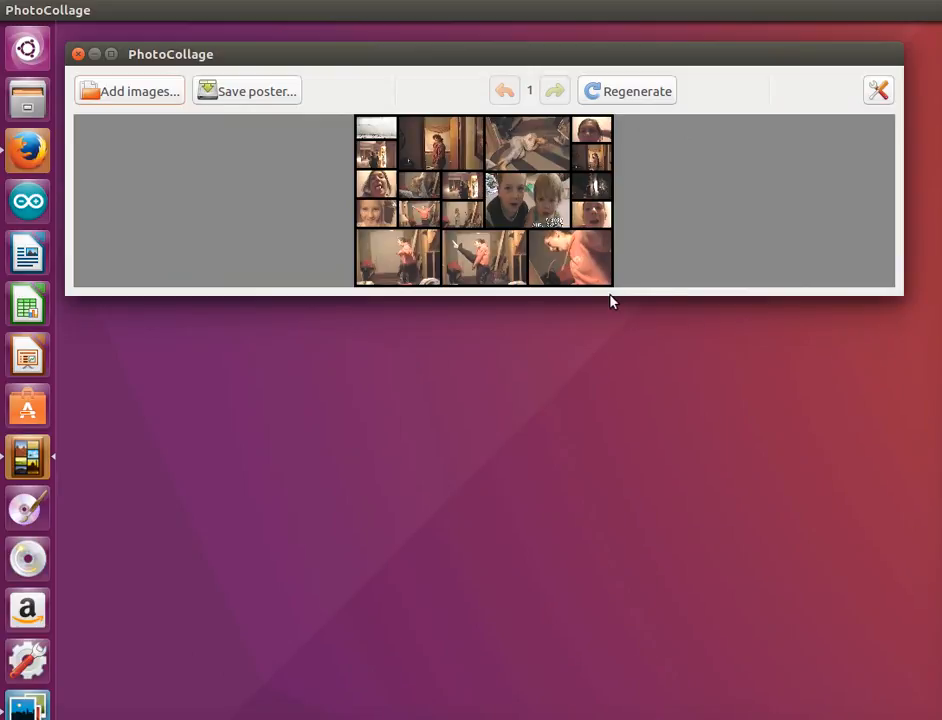
Enlarge the window downward, regenerate the collage layout and remove the photo of the two small children
drag(612, 292, 615, 701)
click(640, 95)
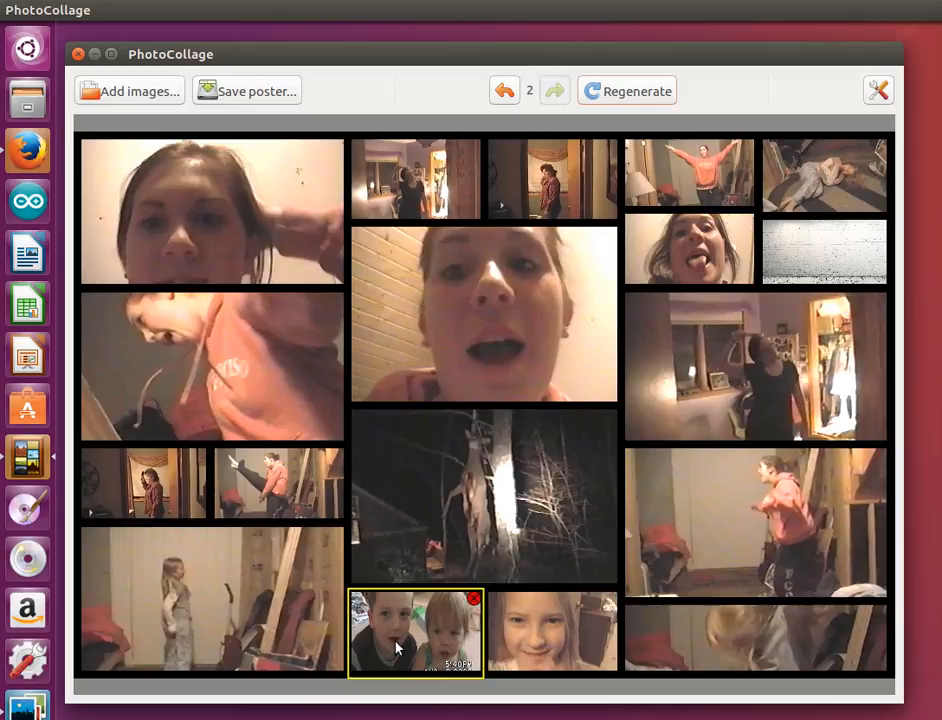
click(473, 599)
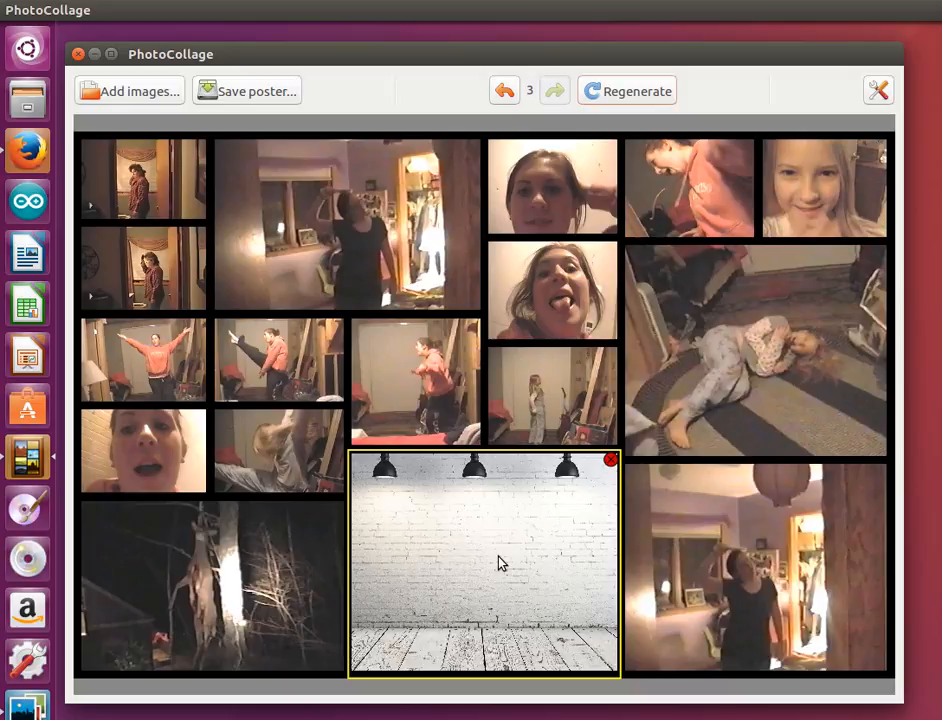
Try one more regenerated layout, go back to the previous one and save the poster as Holm 10.jpg in the home folder
click(646, 93)
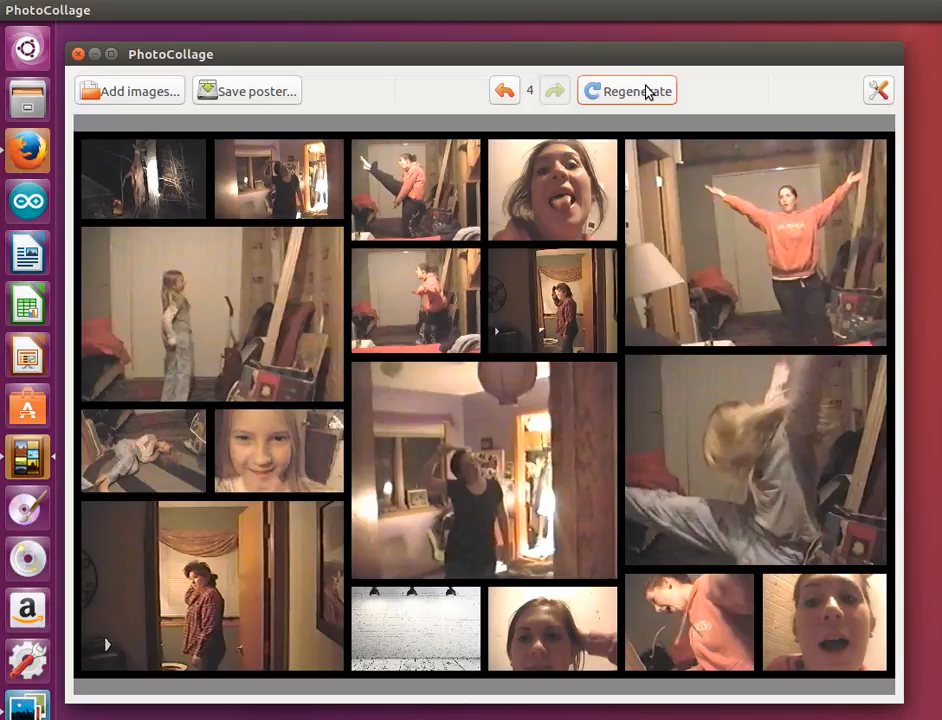
click(504, 92)
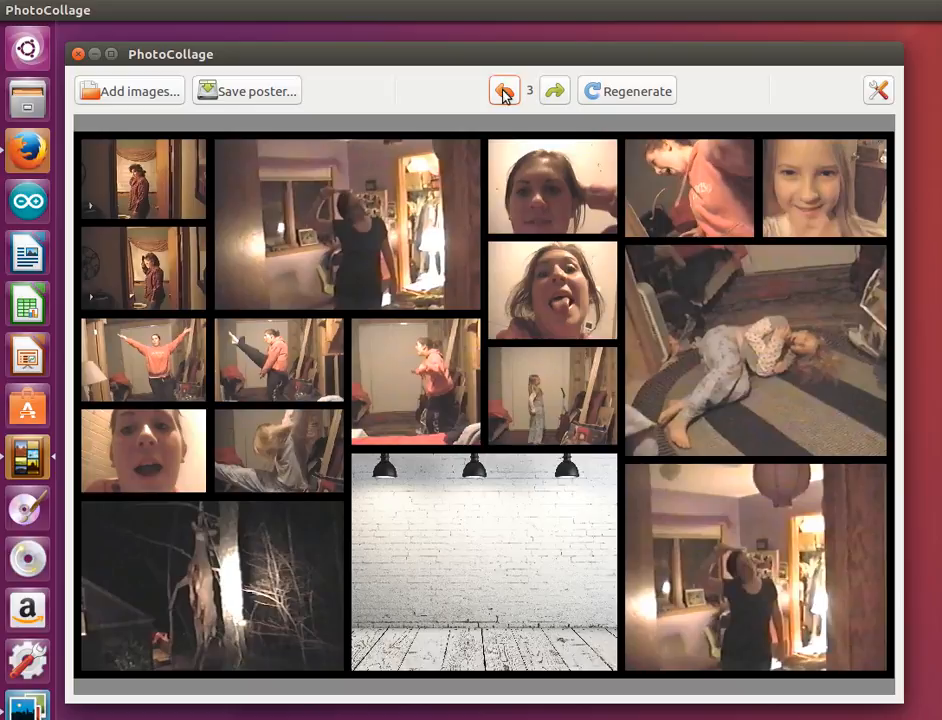
click(283, 96)
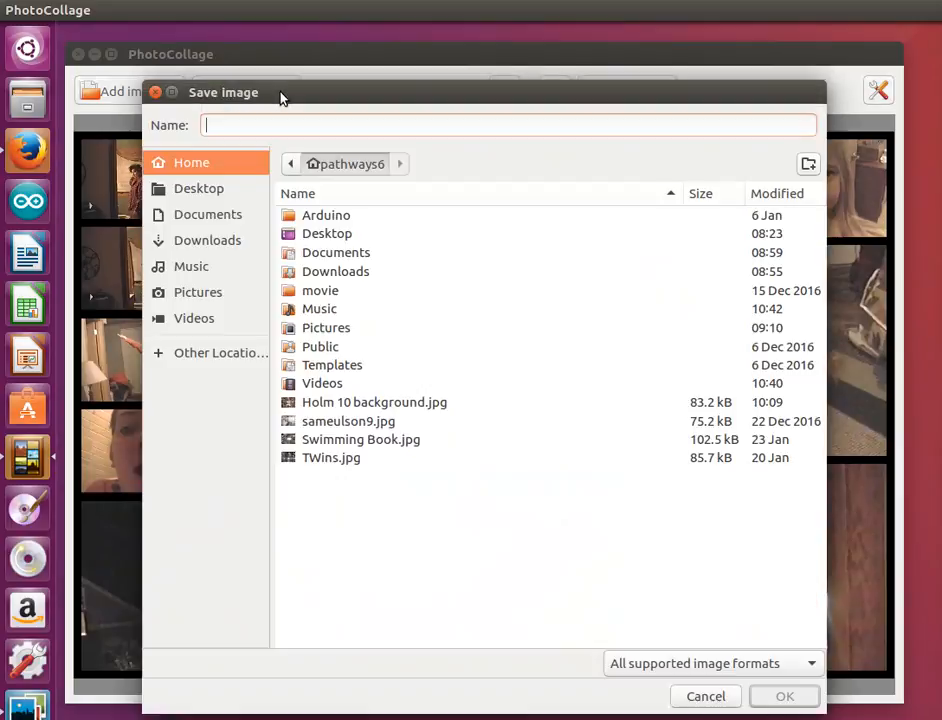
text(Holm 10.jpg)
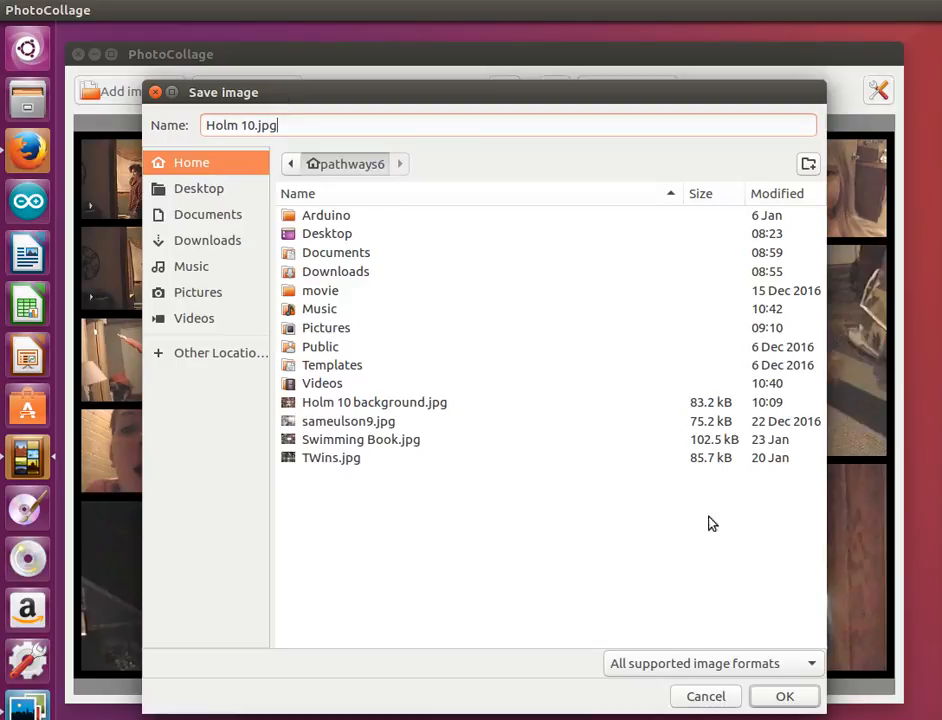
click(785, 696)
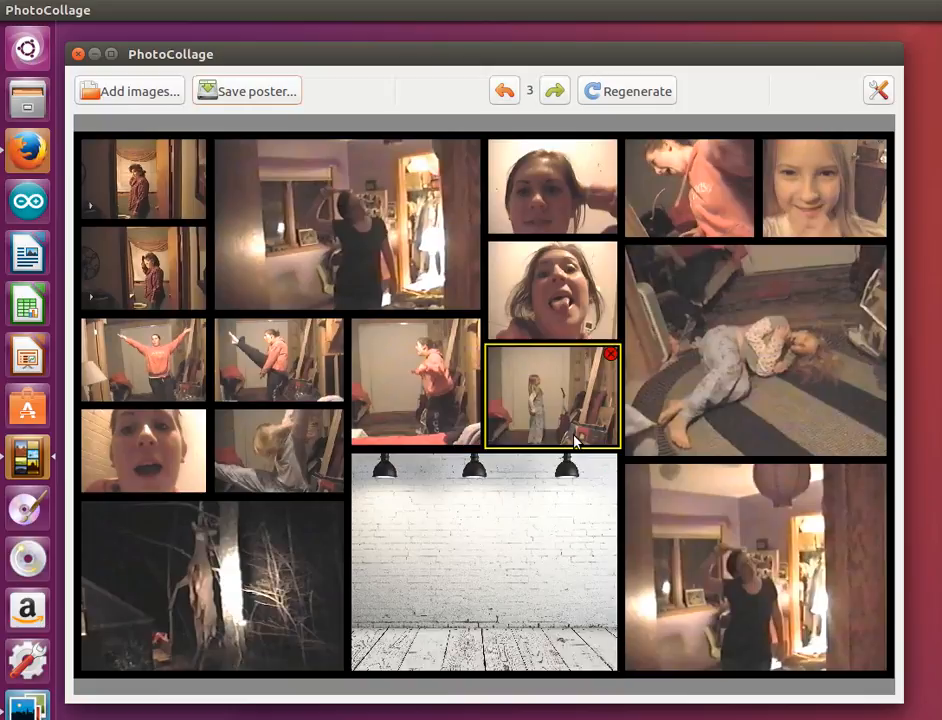
Close PhotoCollage, launch DVDStyler and create a new project with the disc label Holm 10
click(78, 54)
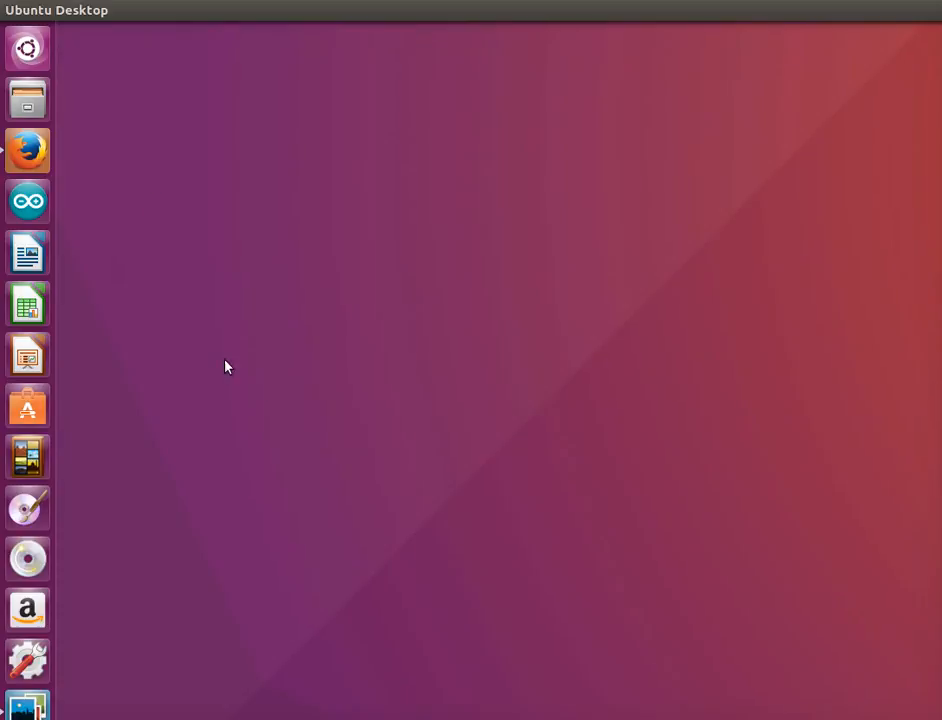
click(28, 508)
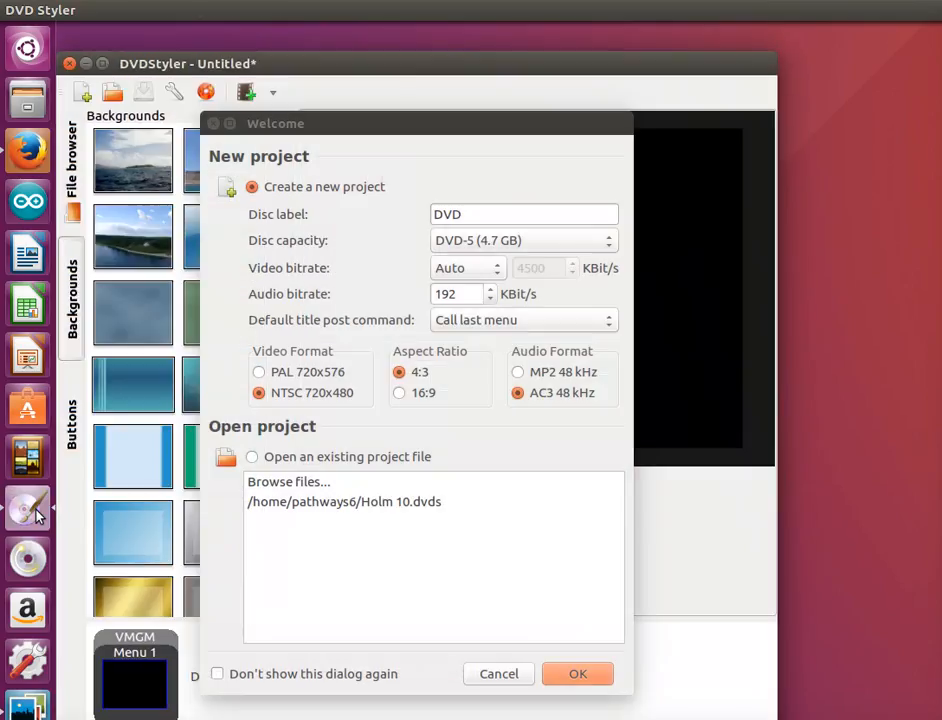
double_click(463, 215)
text(Holm 10)
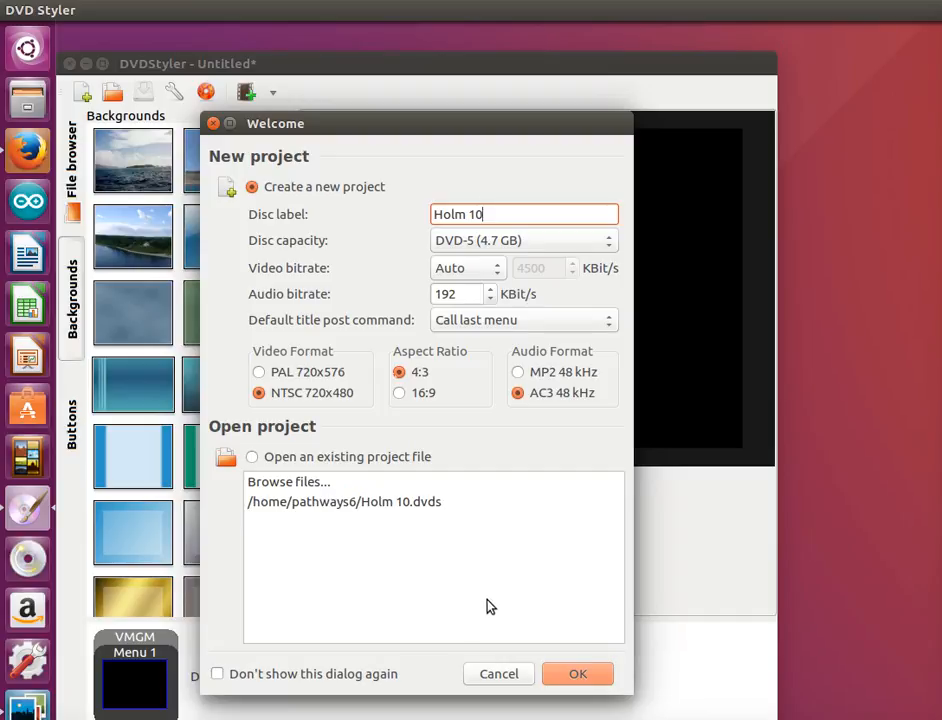
click(566, 678)
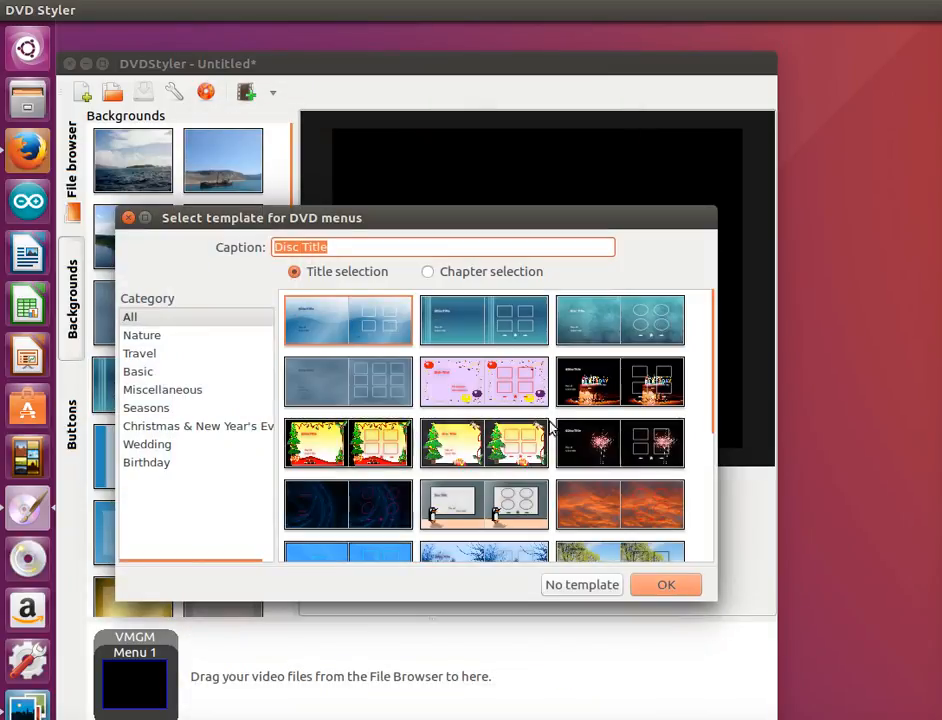
Apply the first blue wave template for the DVD menus with the caption Holm 10 and title selection
text(Ho)
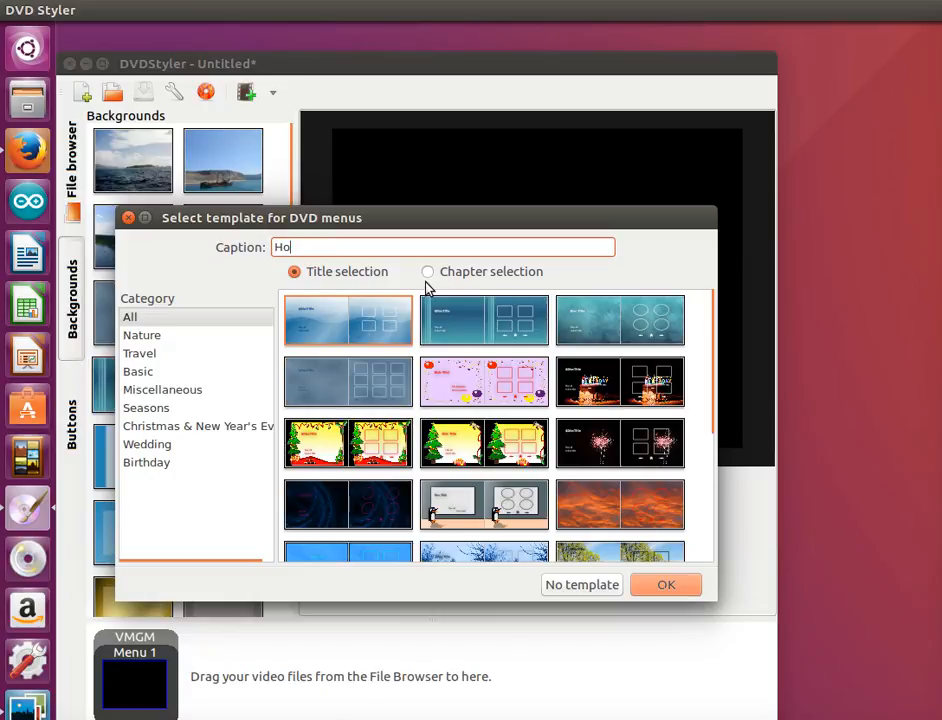
text(lm 10)
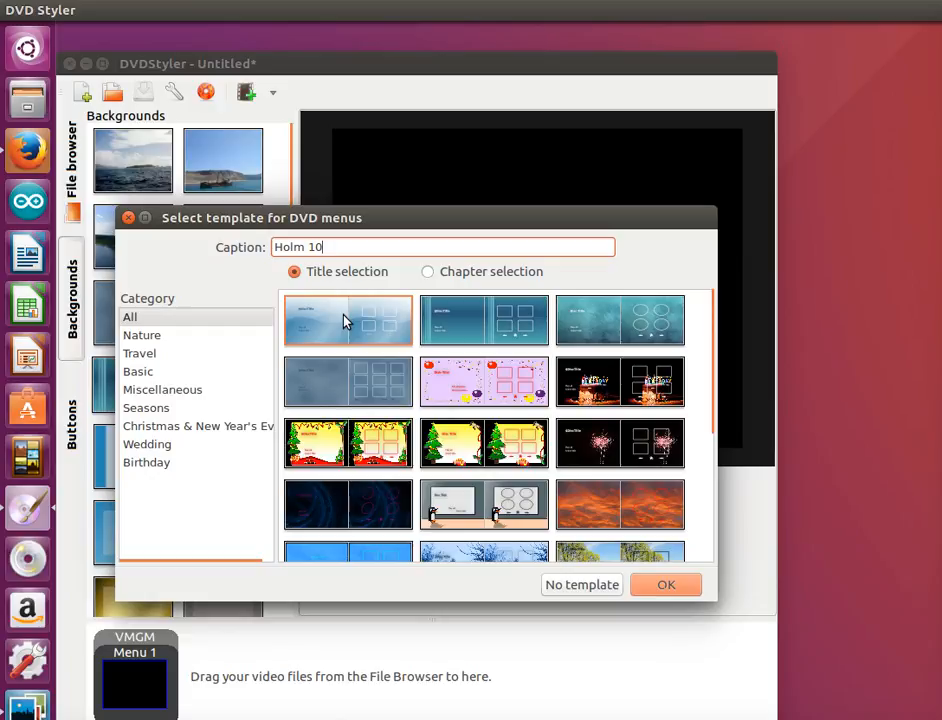
click(648, 585)
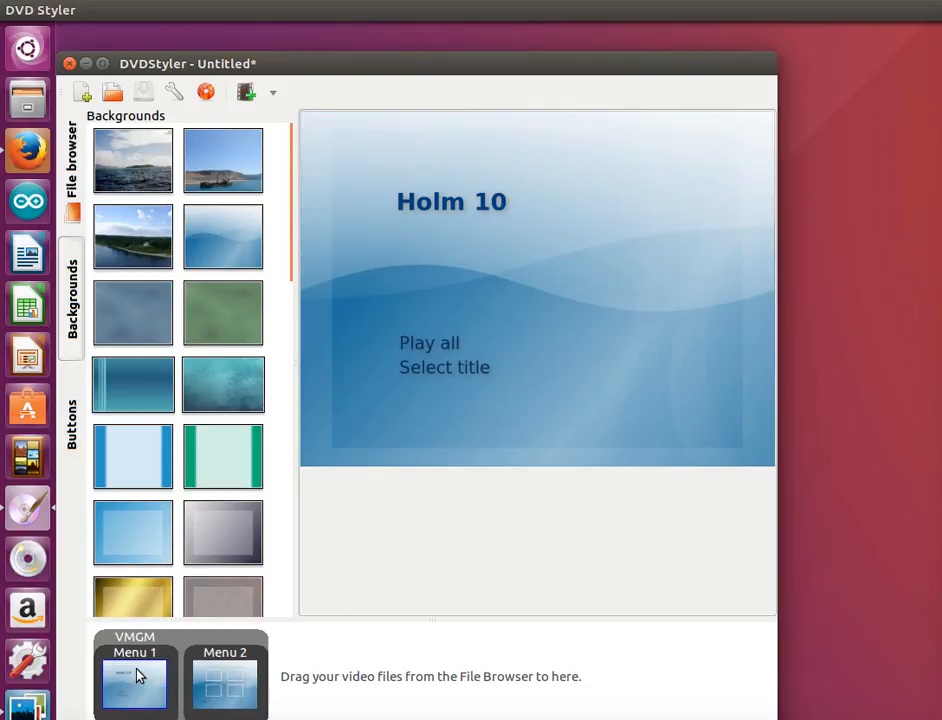
Delete Menu 2 from the project after fitting the window so the menu strip is fully visible
drag(343, 719, 343, 703)
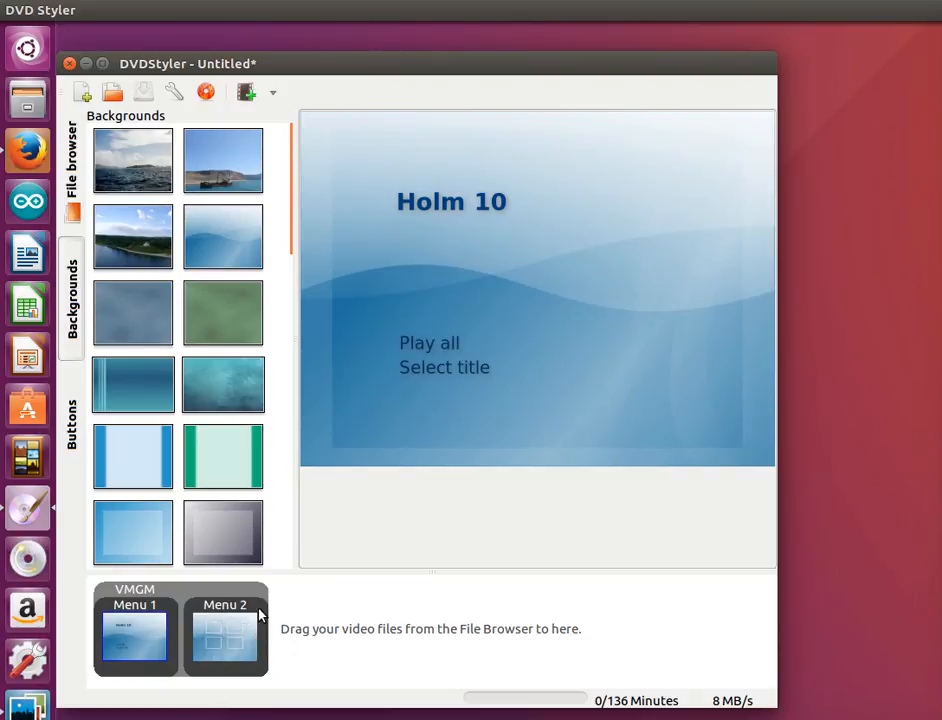
click(261, 614)
right_click(258, 612)
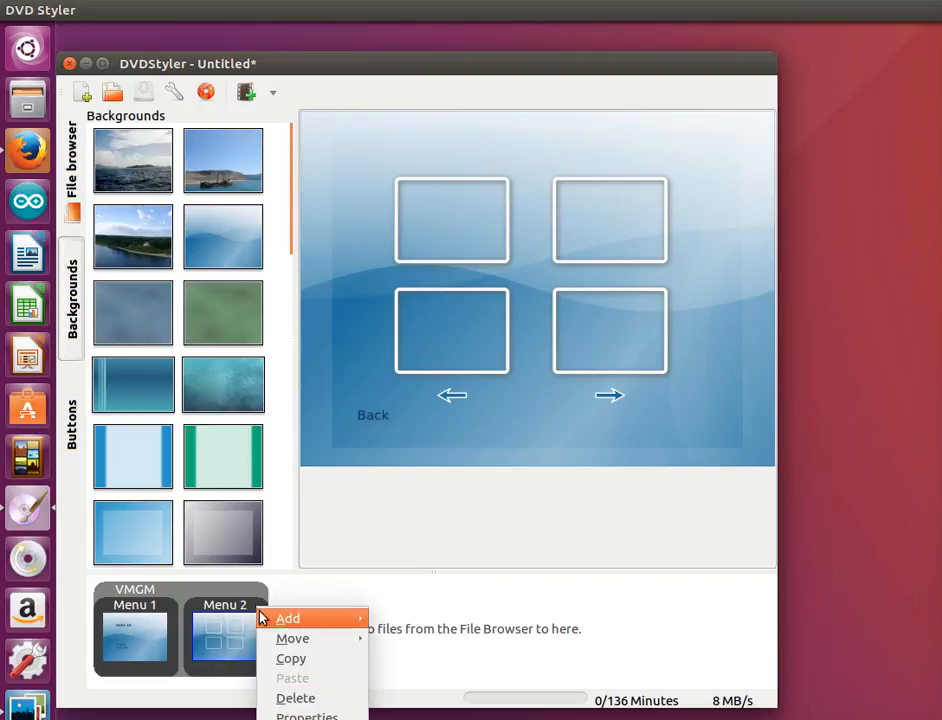
click(296, 698)
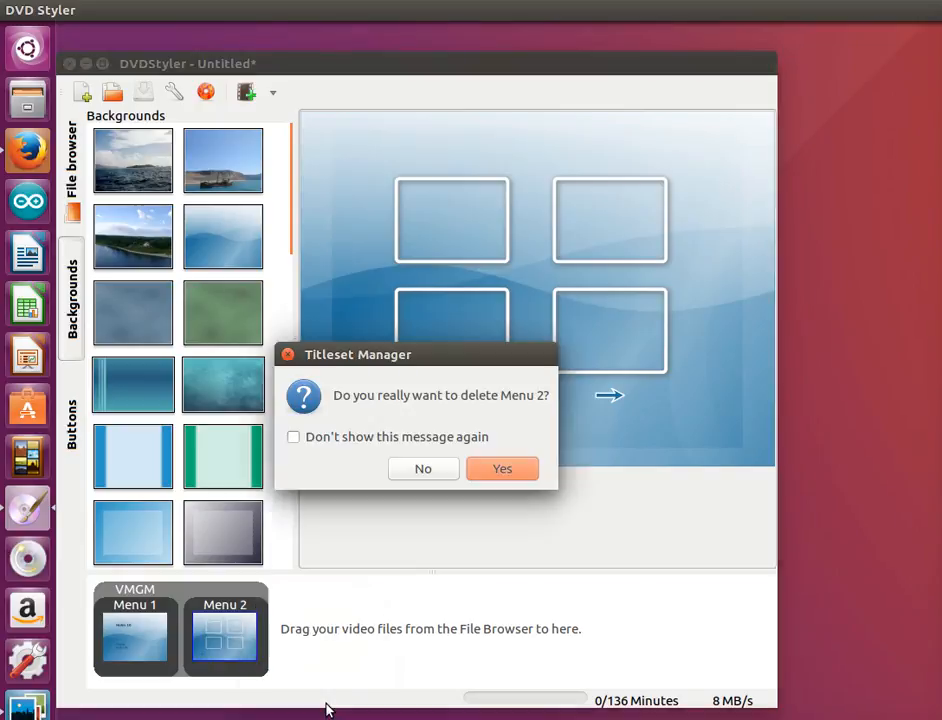
click(503, 472)
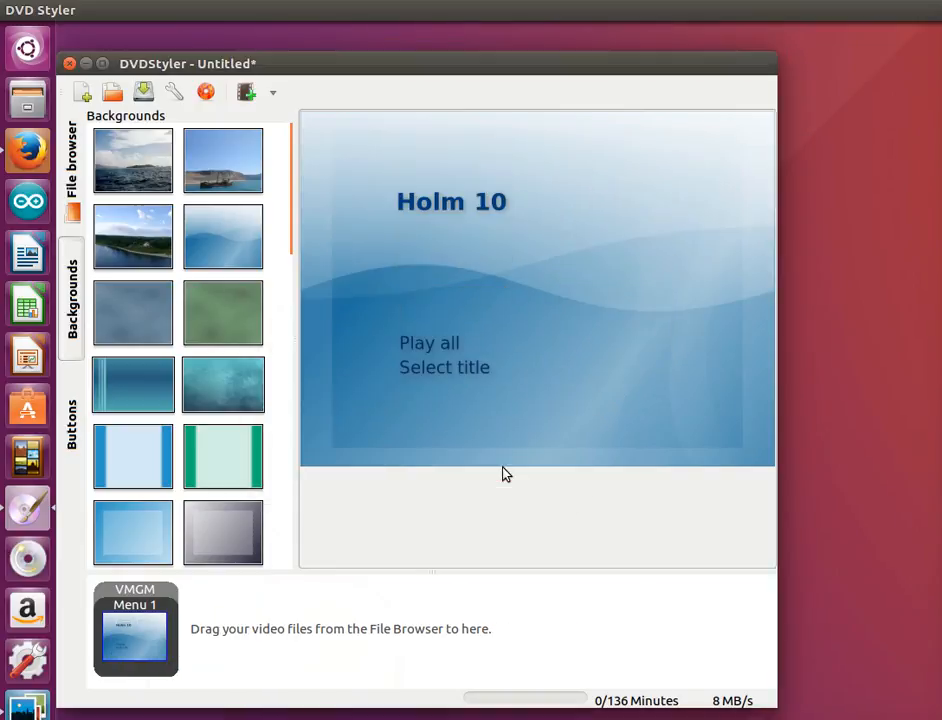
Set the background of Menu 1 to Holm 10.jpg from the home folder in its properties
right_click(155, 636)
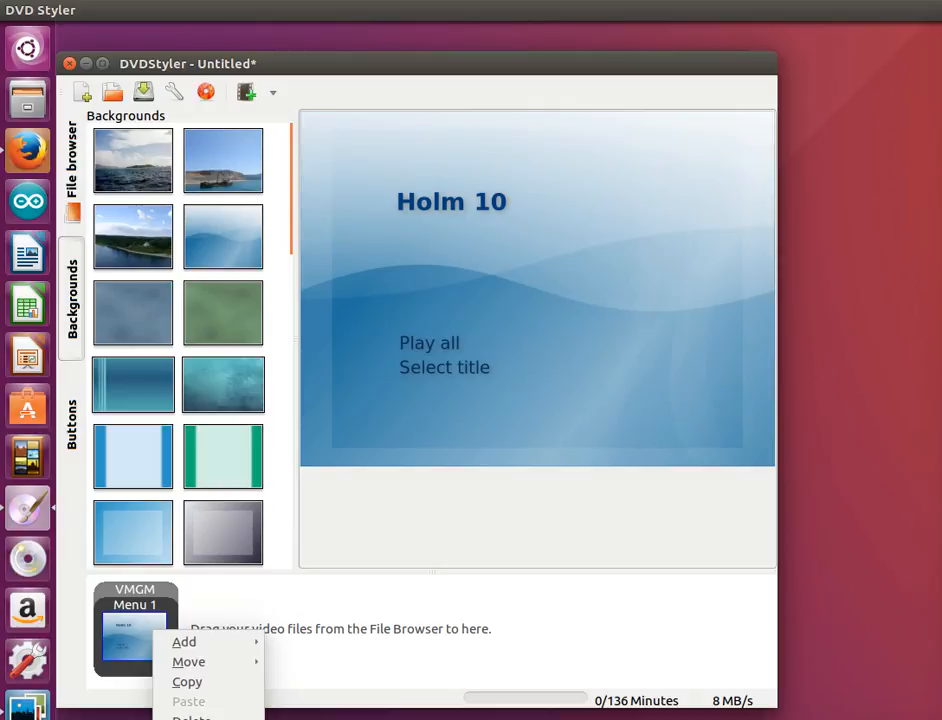
click(195, 719)
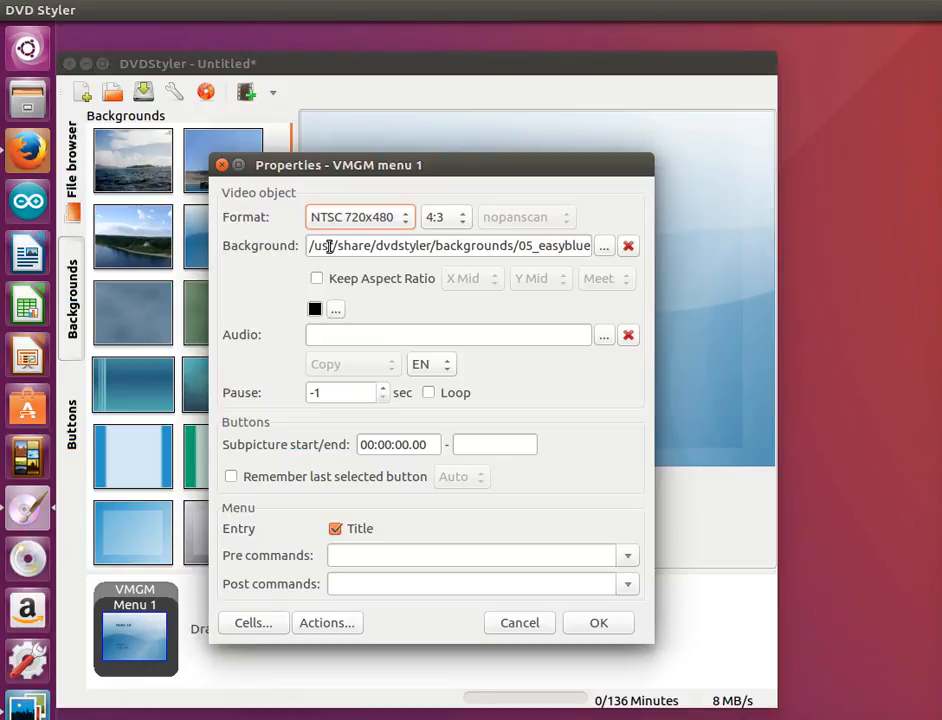
click(604, 247)
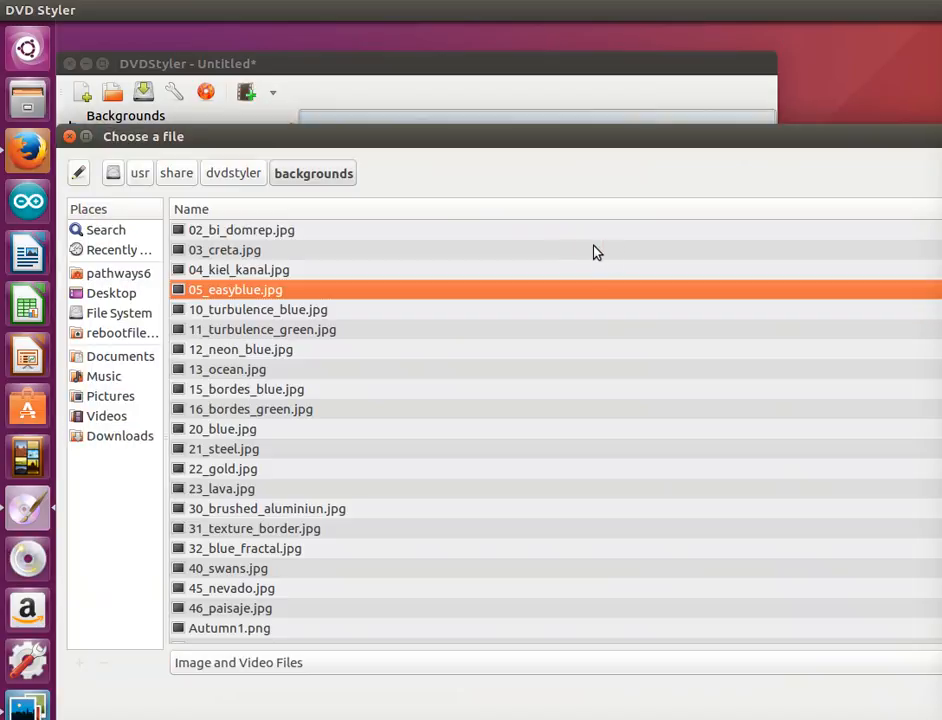
click(106, 275)
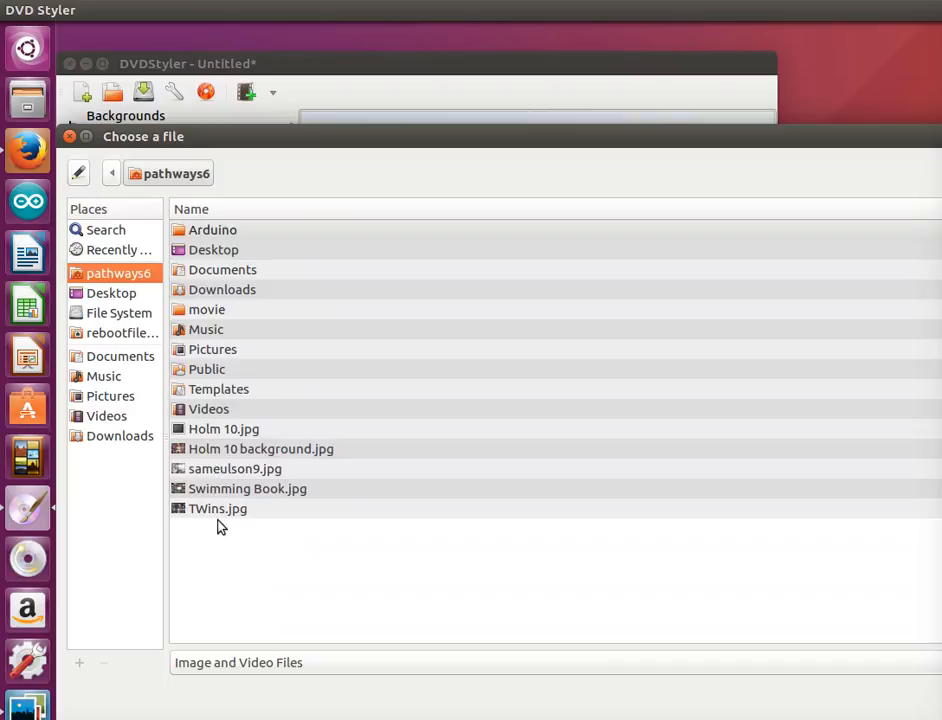
click(212, 432)
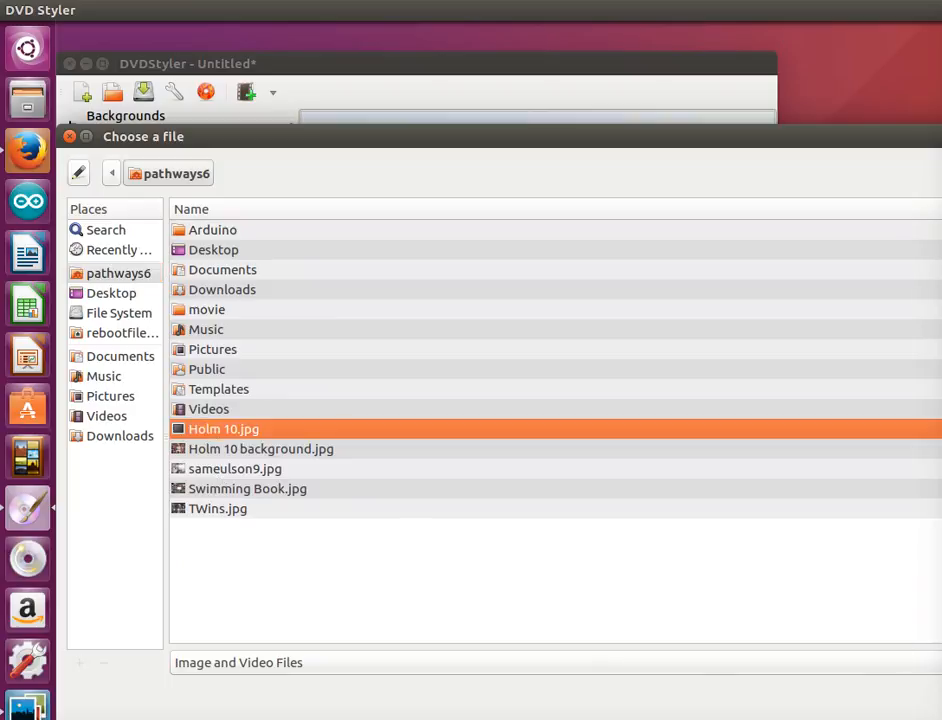
key(Return)
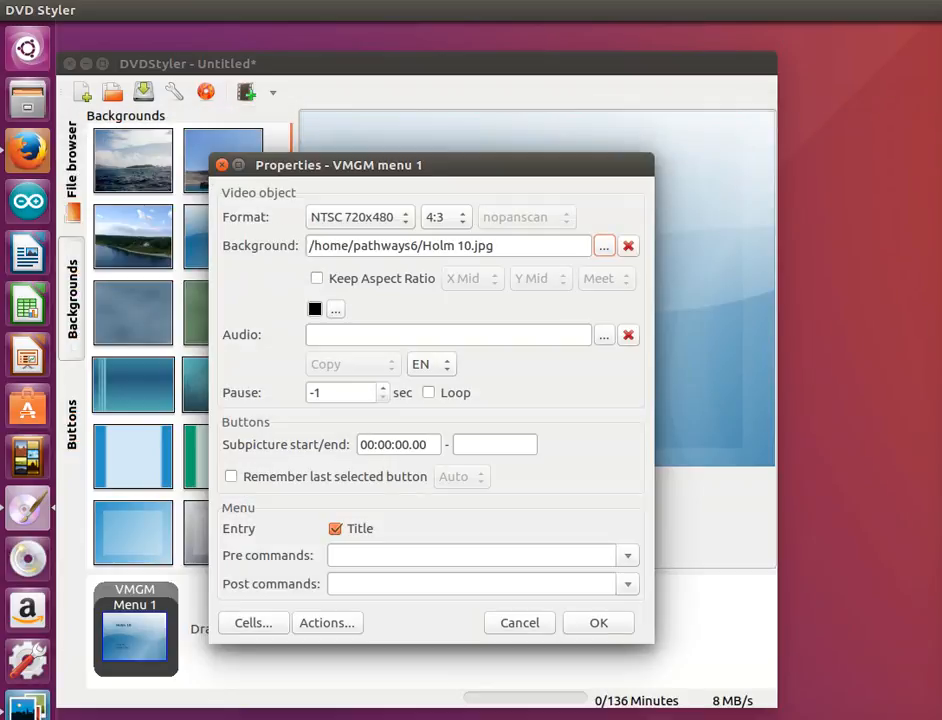
Set the audio of Menu 1 to dirty-jeans.mp3 from the production music mp3 folder inside Music and apply the menu properties
click(603, 336)
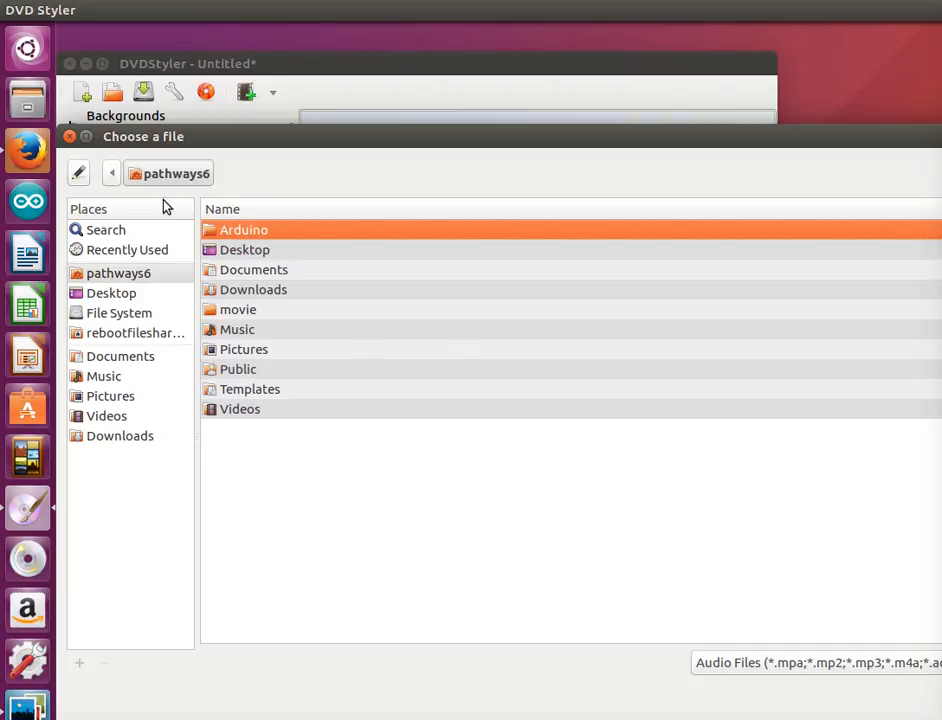
click(70, 137)
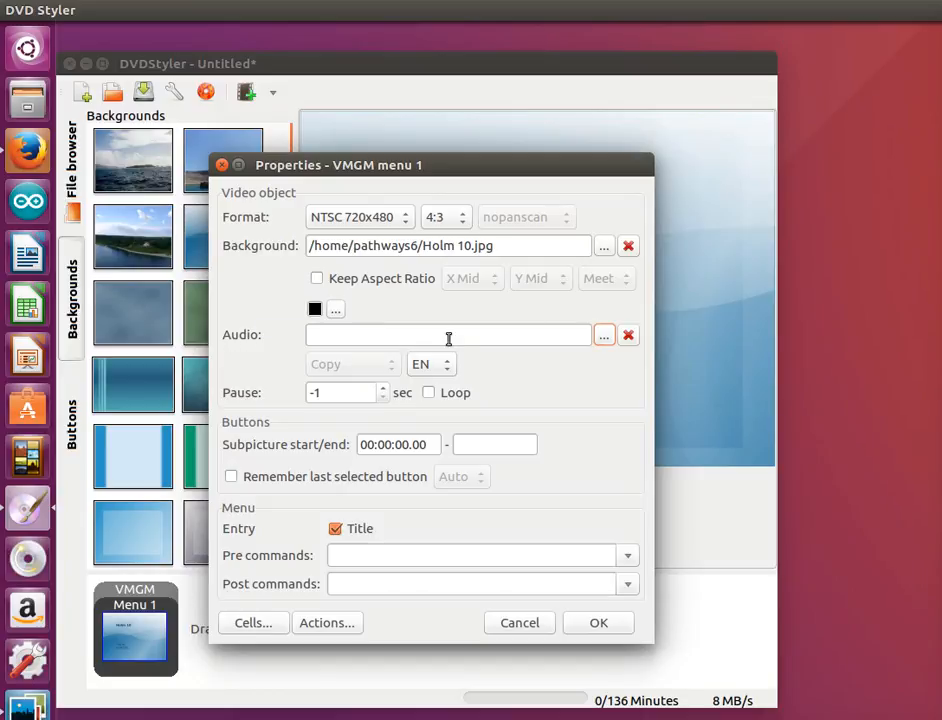
click(604, 336)
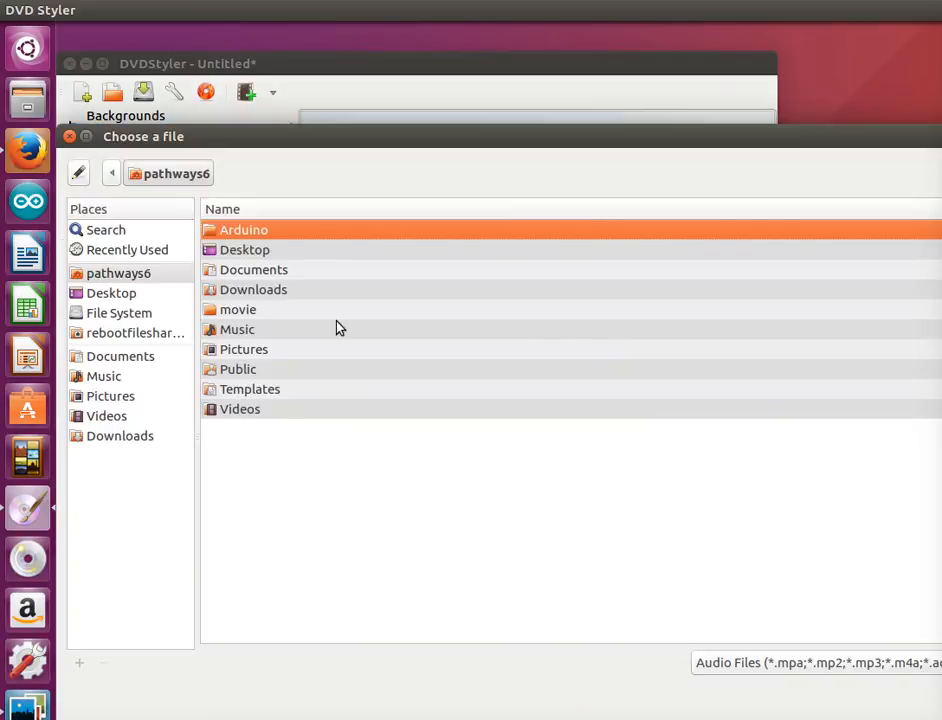
click(249, 331)
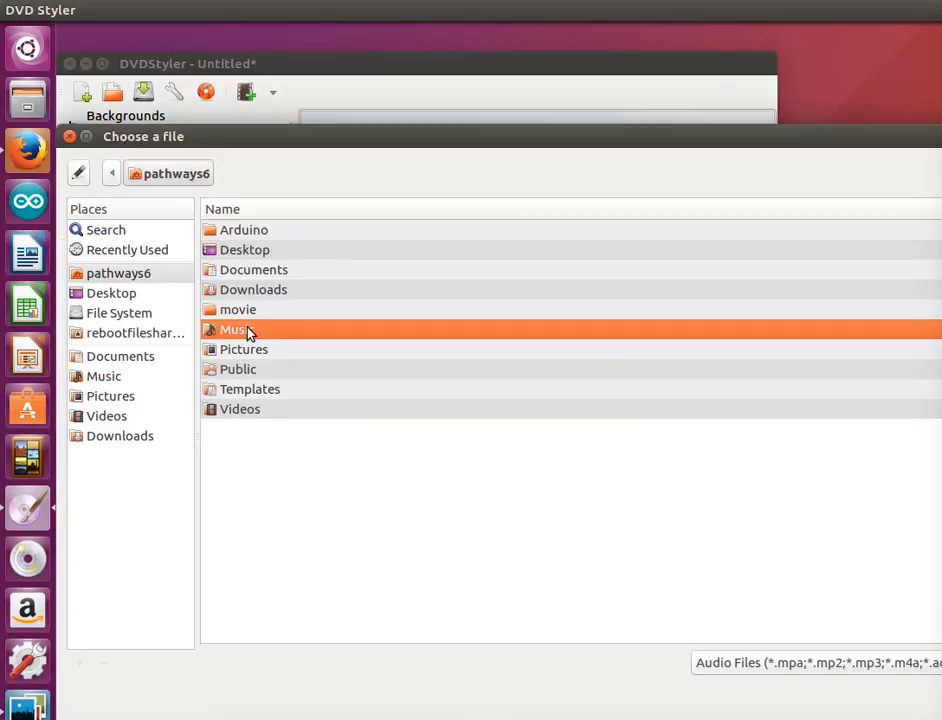
double_click(249, 331)
double_click(288, 234)
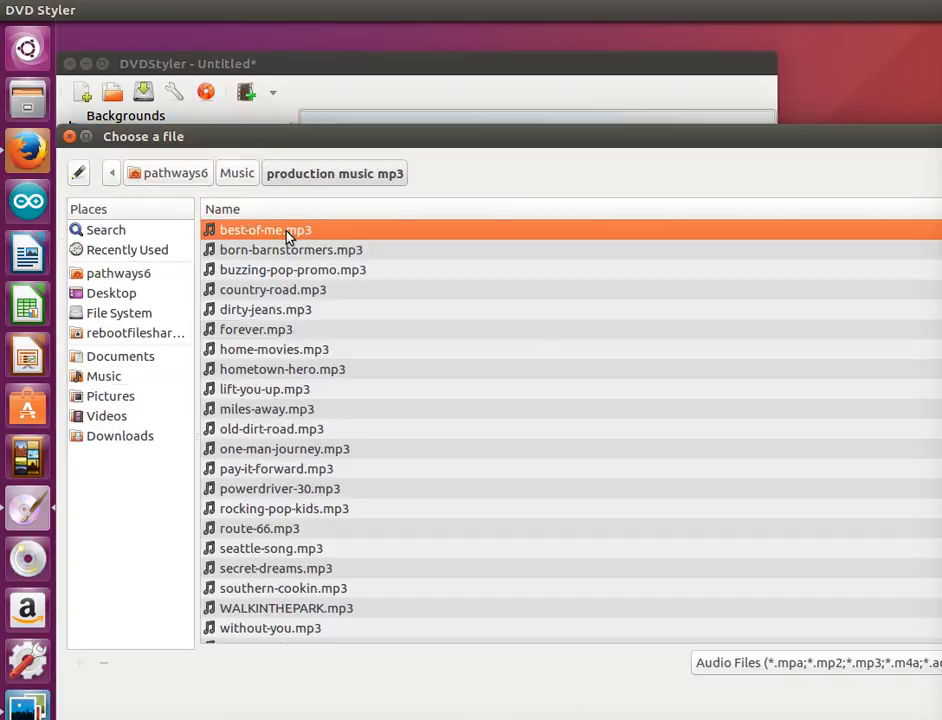
click(283, 314)
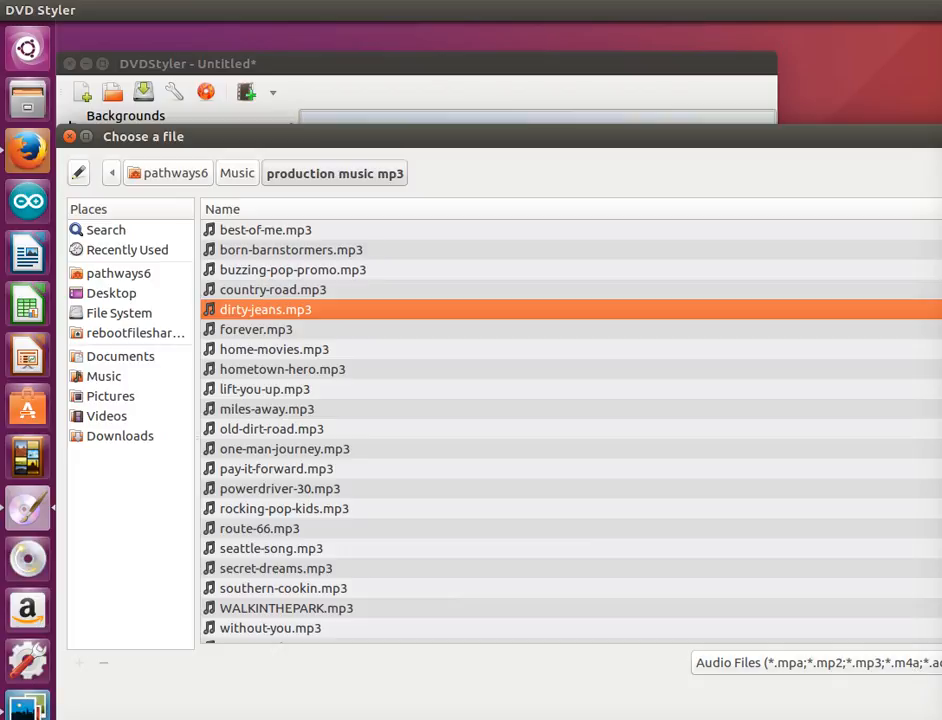
key(Return)
drag(480, 335, 590, 335)
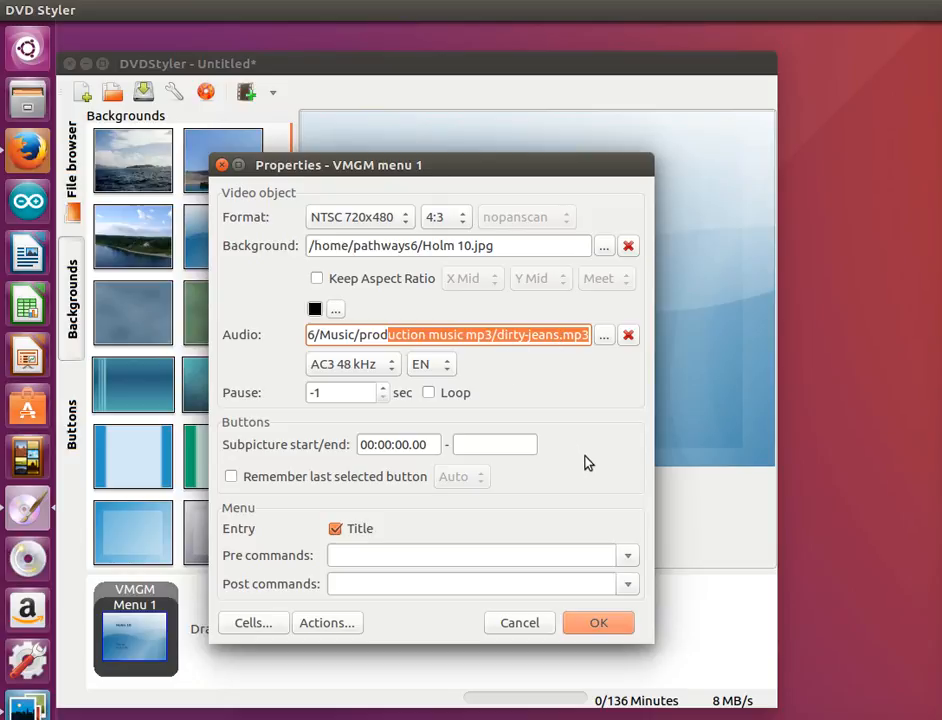
click(600, 624)
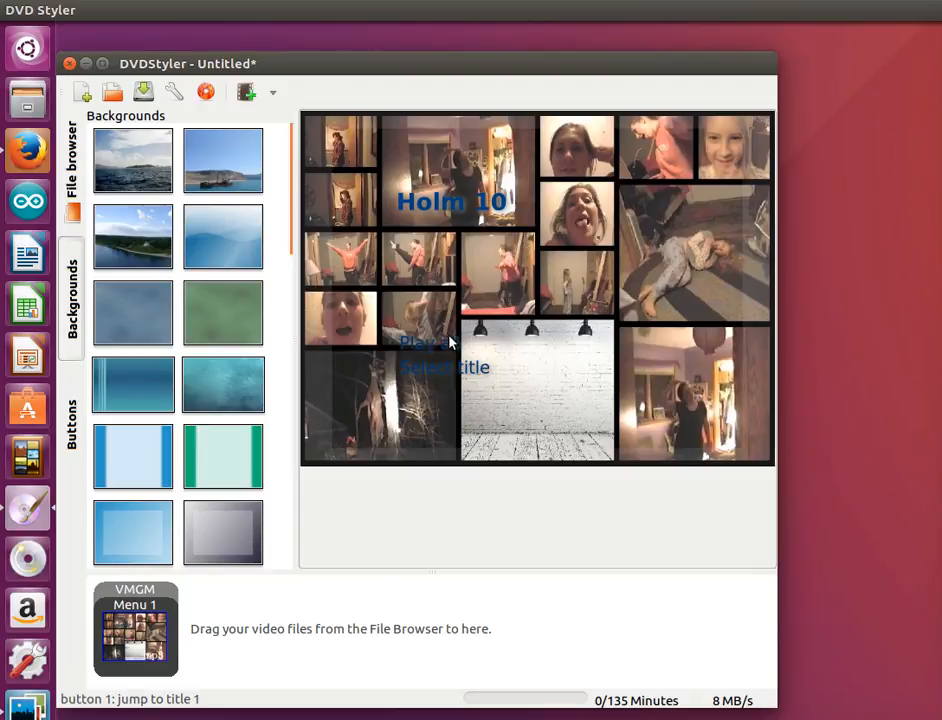
Move the Holm 10 caption onto the white brick wall picture and delete the Play all and Select title buttons from the menu
click(440, 200)
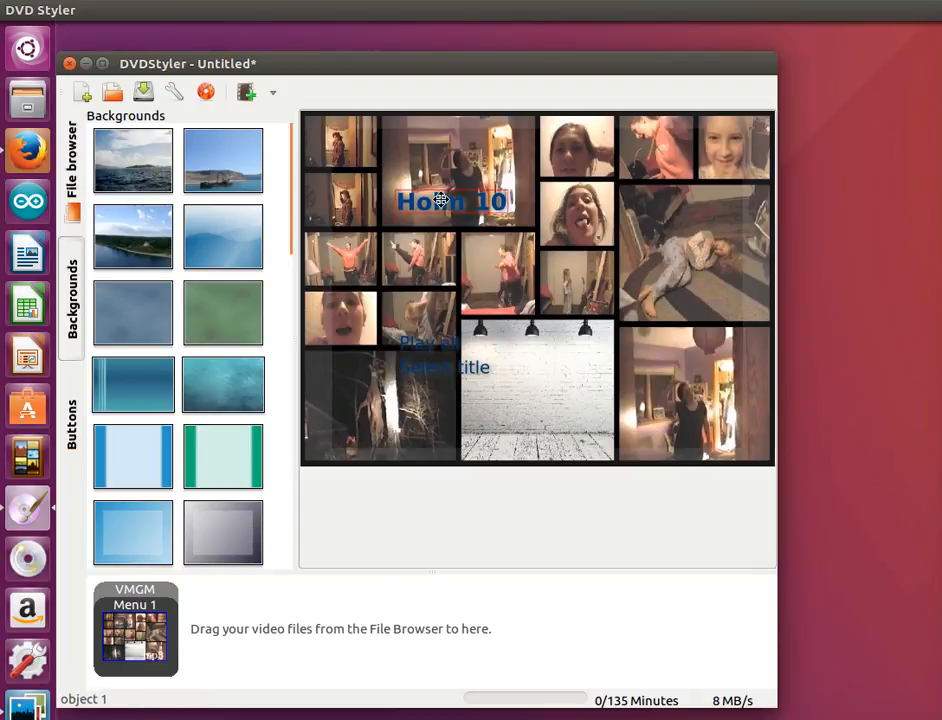
drag(440, 200, 523, 353)
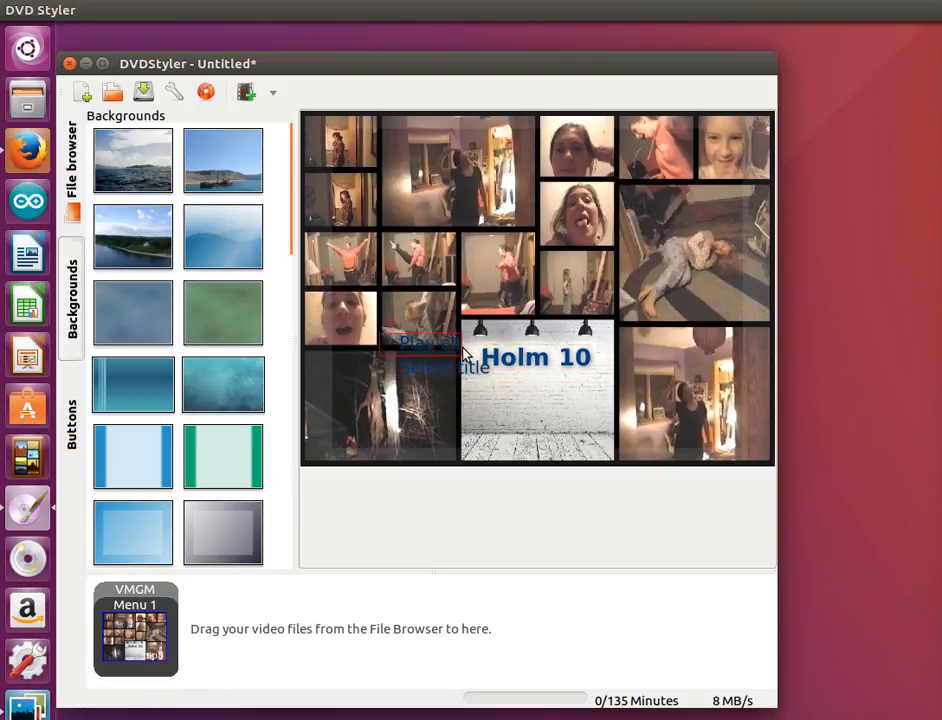
click(427, 344)
right_click(427, 344)
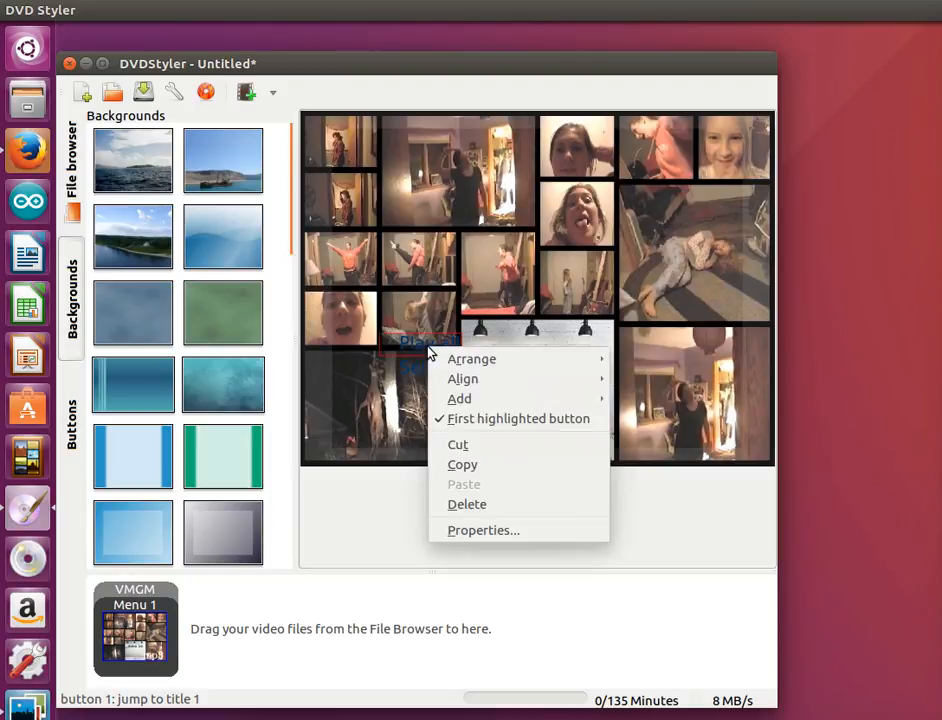
click(486, 505)
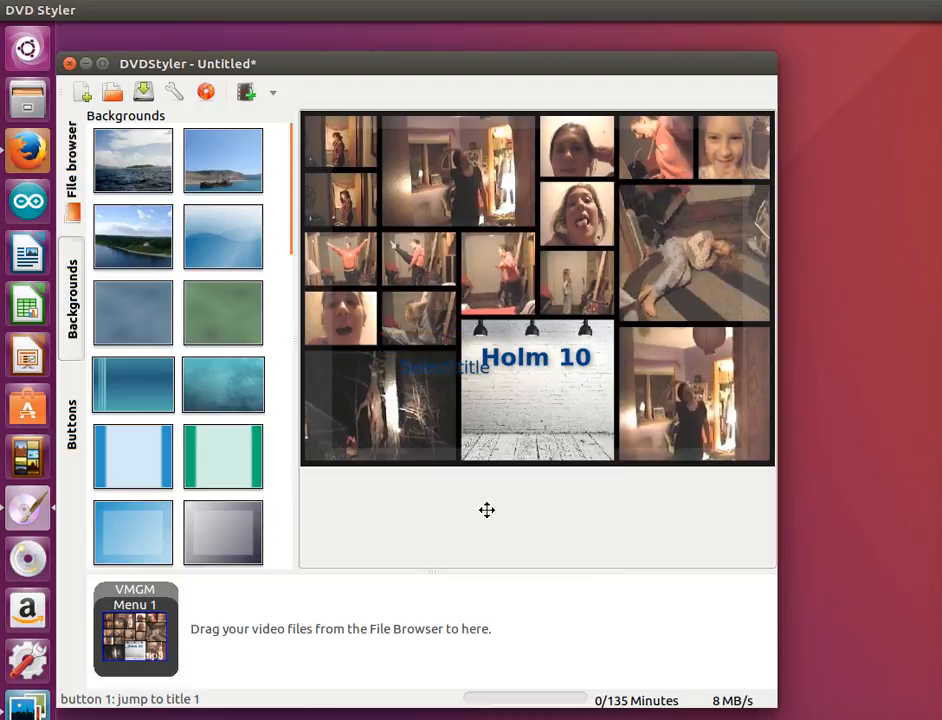
right_click(432, 371)
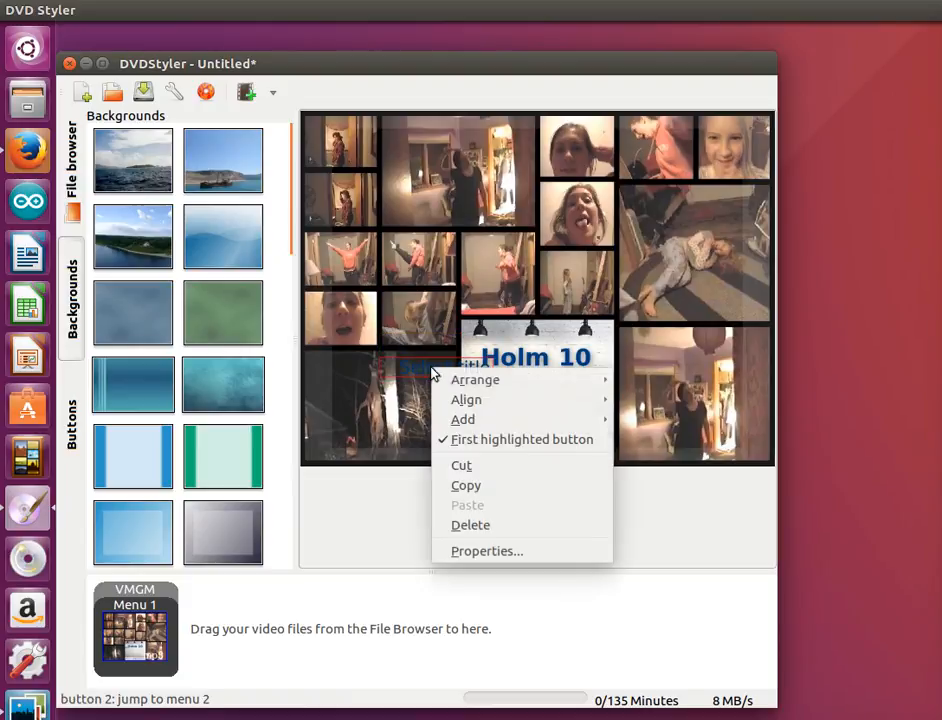
click(484, 526)
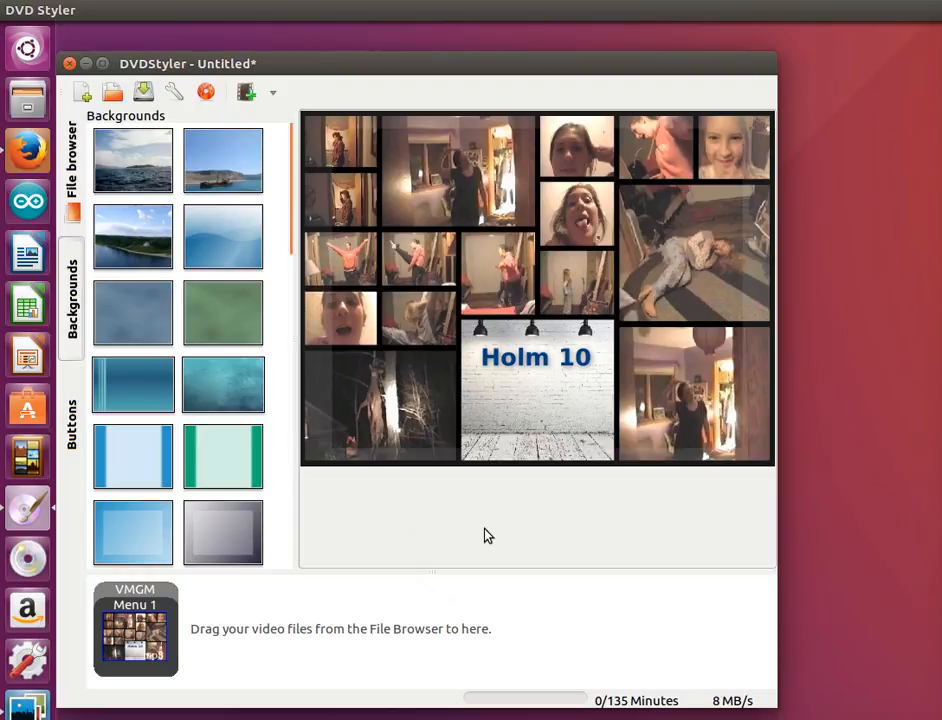
Add a blue pill-shaped button below the Holm 10 caption on the brick wall picture and set its label to Play
click(72, 425)
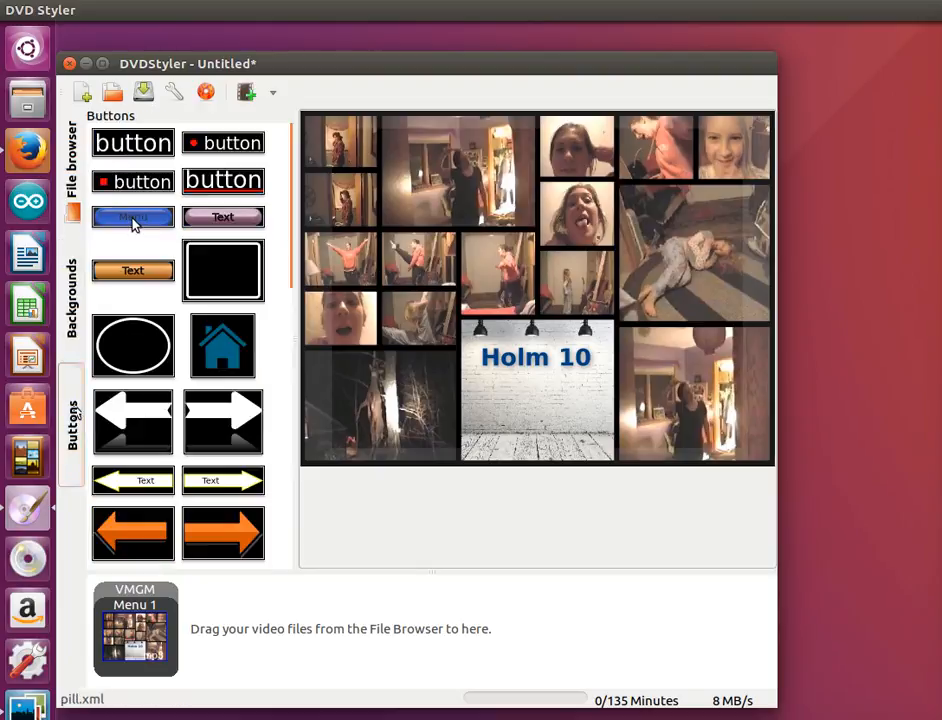
drag(133, 222, 537, 406)
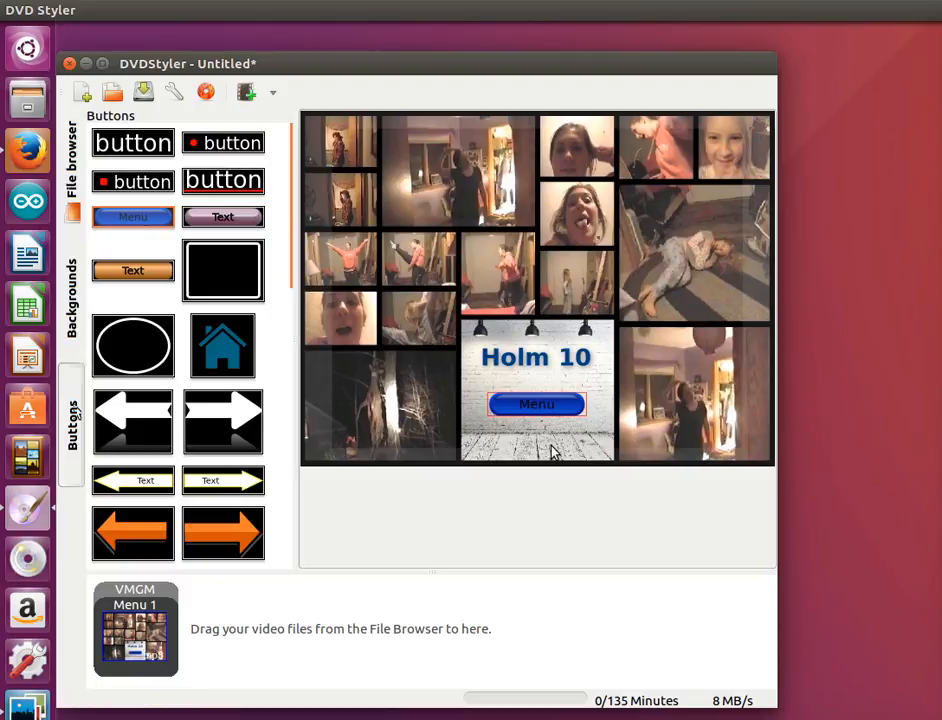
right_click(543, 410)
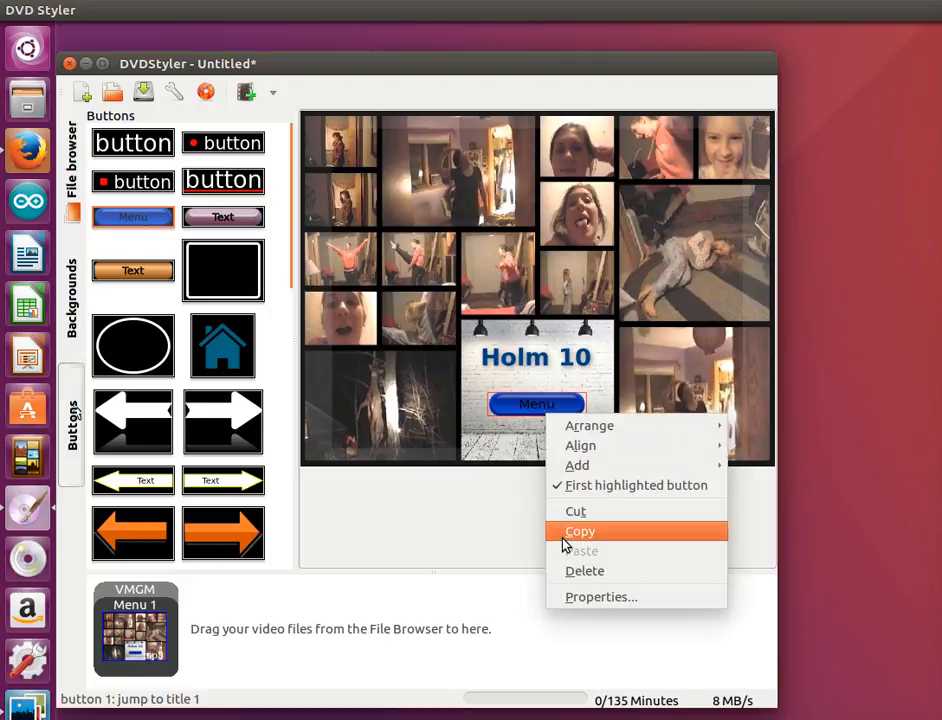
click(582, 598)
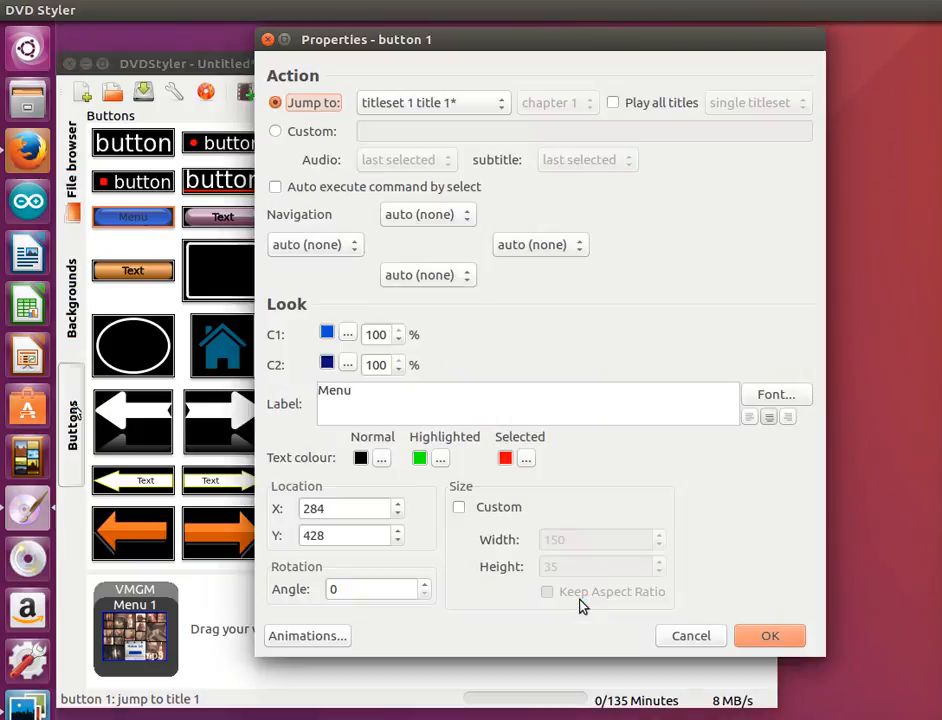
click(391, 392)
key(BackSpace)
key(BackSpace)
key(BackSpace)
key(BackSpace)
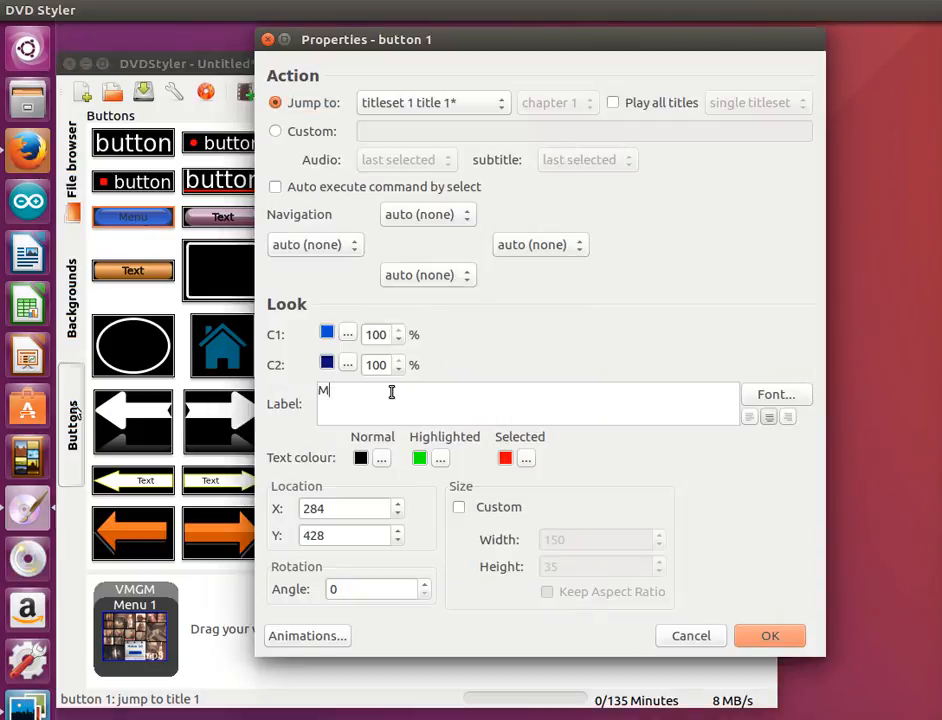
text(Play)
click(769, 645)
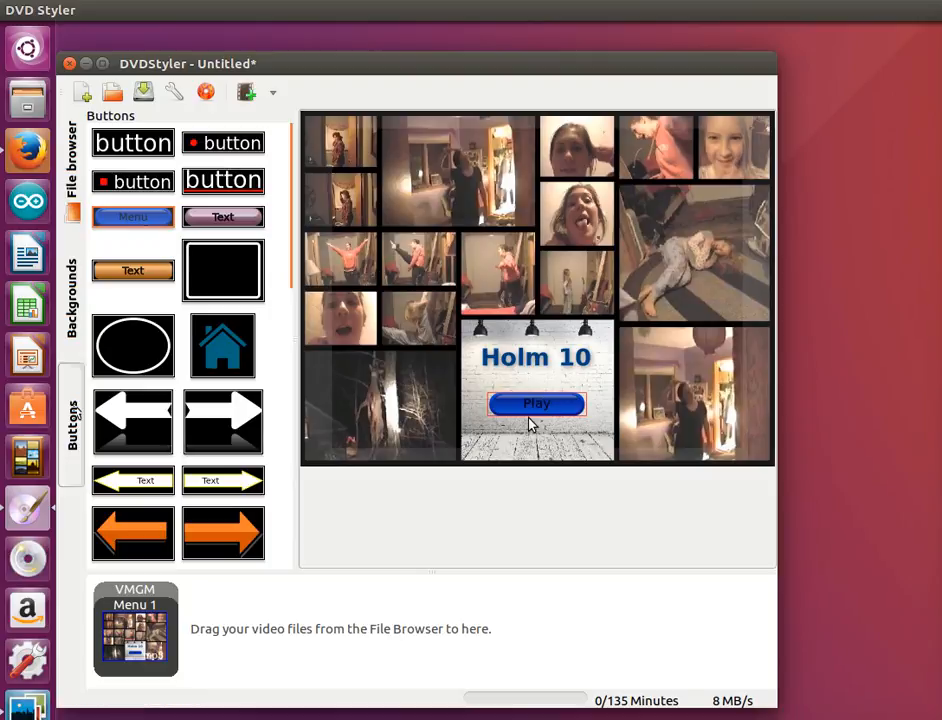
Shift the Holm 10 caption and the Play button slightly lower so they sit close together on the brick wall picture
drag(531, 406, 535, 428)
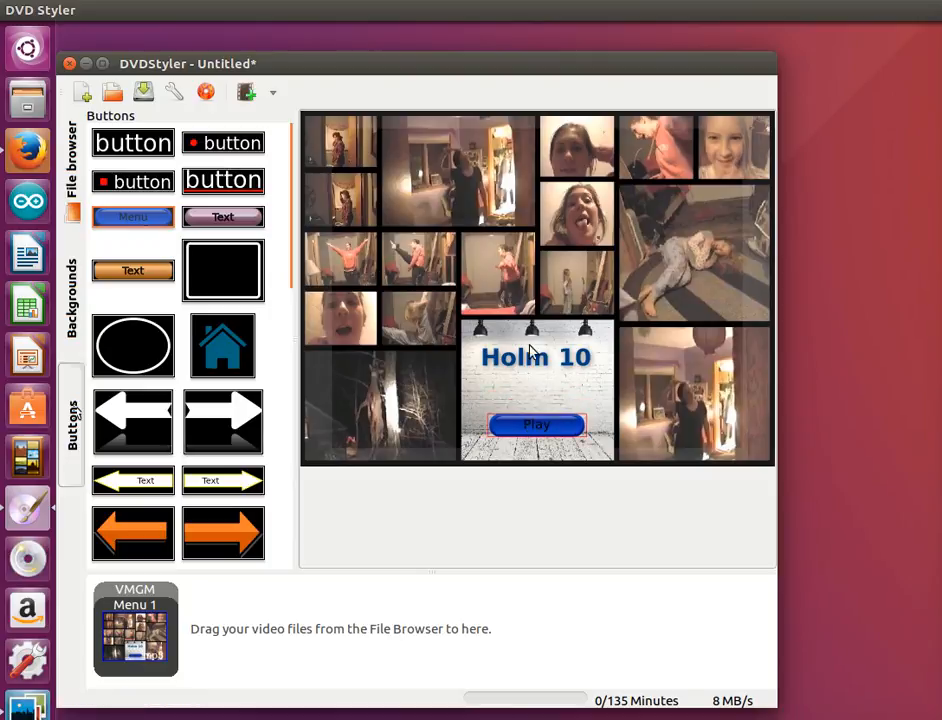
drag(532, 362, 532, 377)
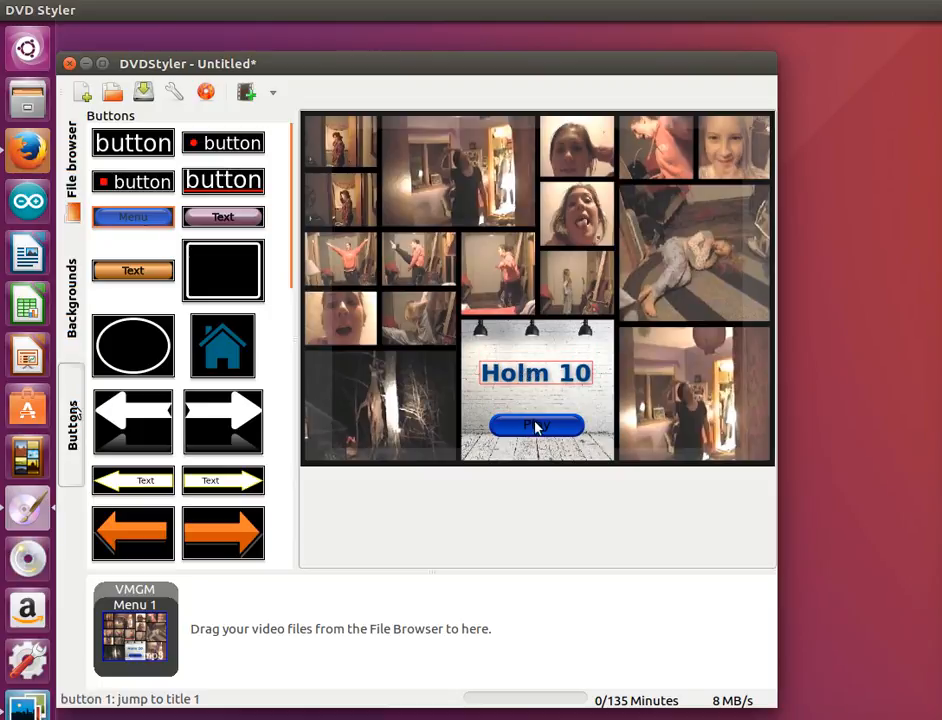
drag(537, 426, 537, 414)
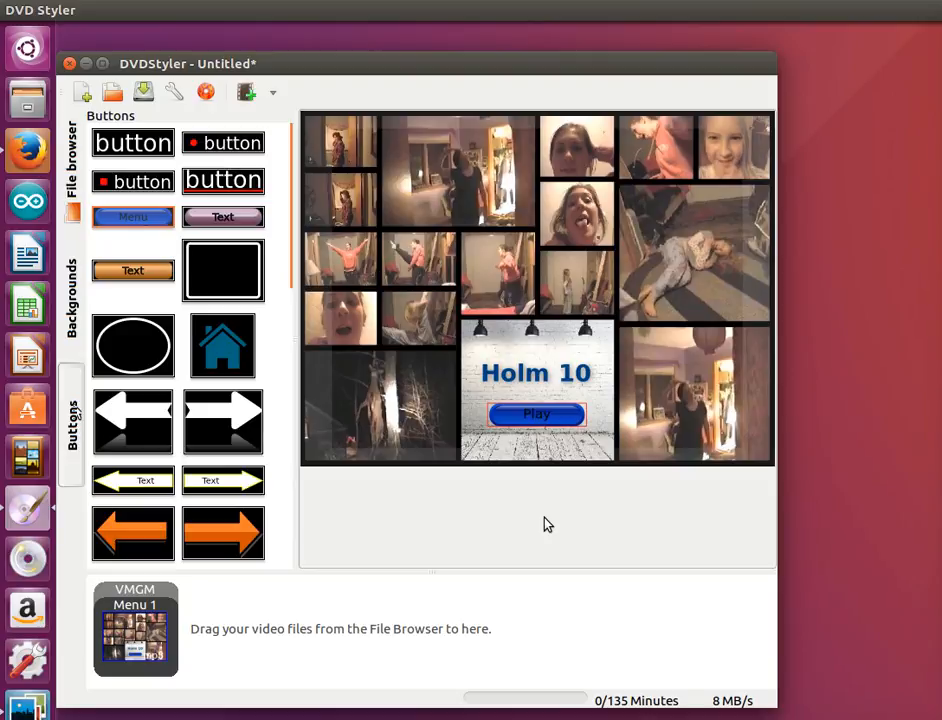
Add the video Holm 10.mp4 from the Videos folder to the DVD as its title
click(244, 93)
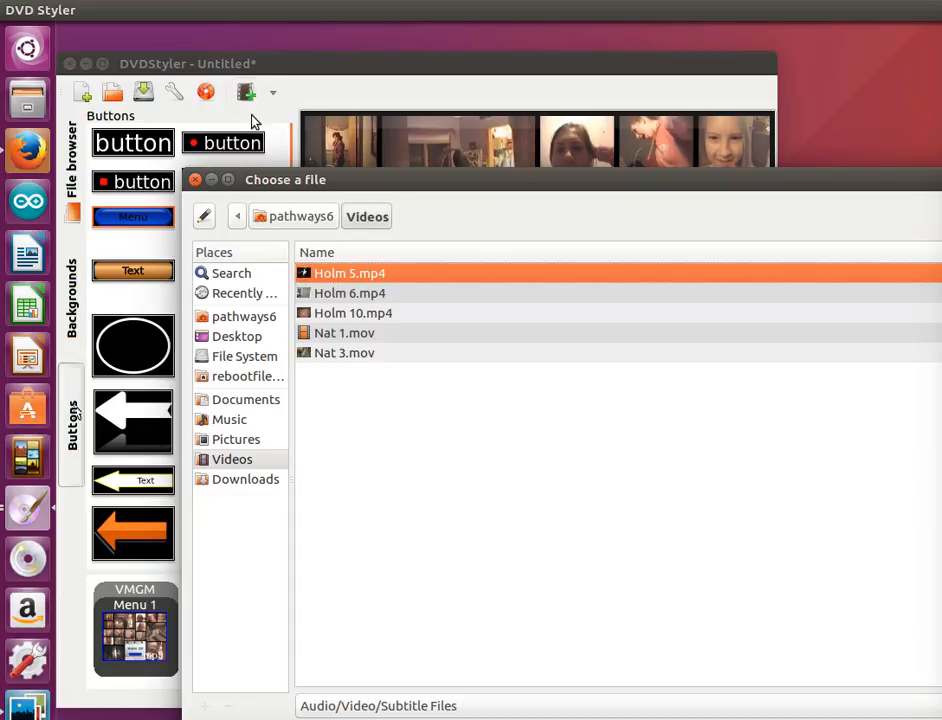
click(347, 315)
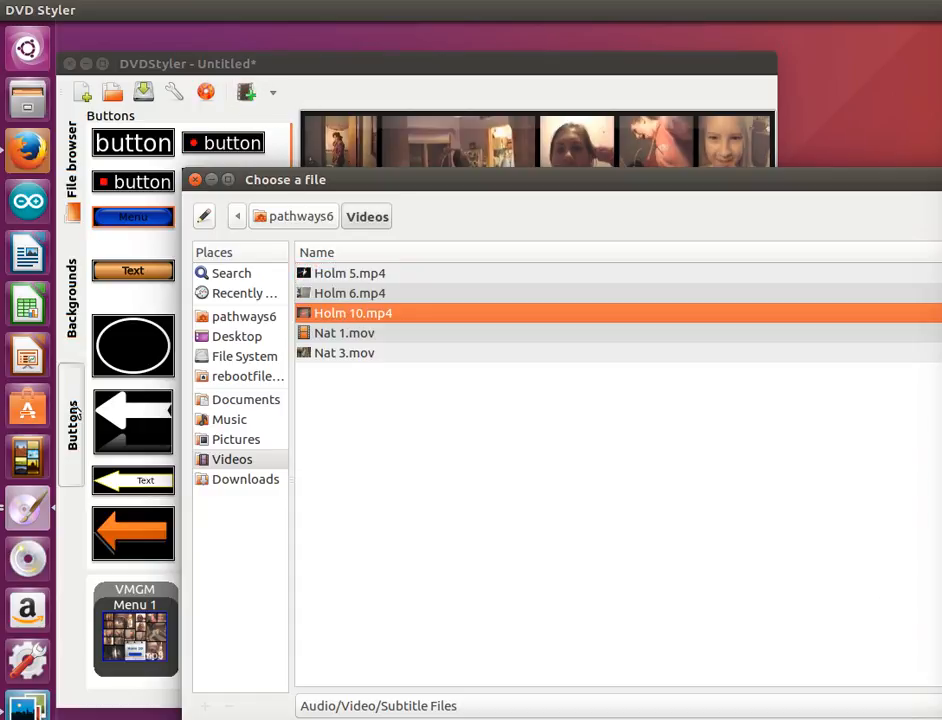
drag(790, 181, 684, 54)
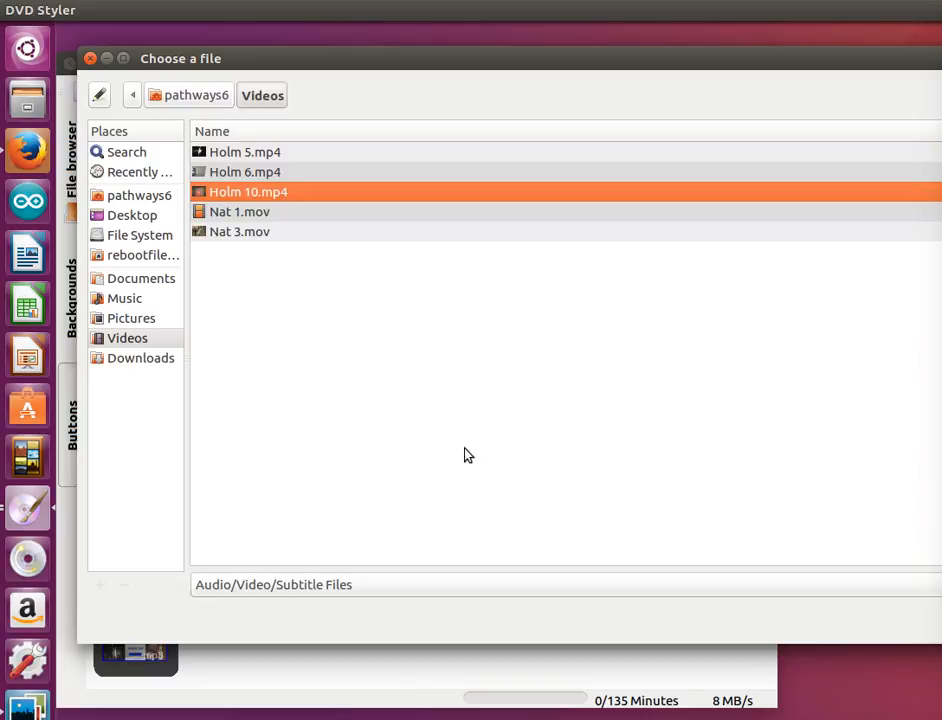
key(Return)
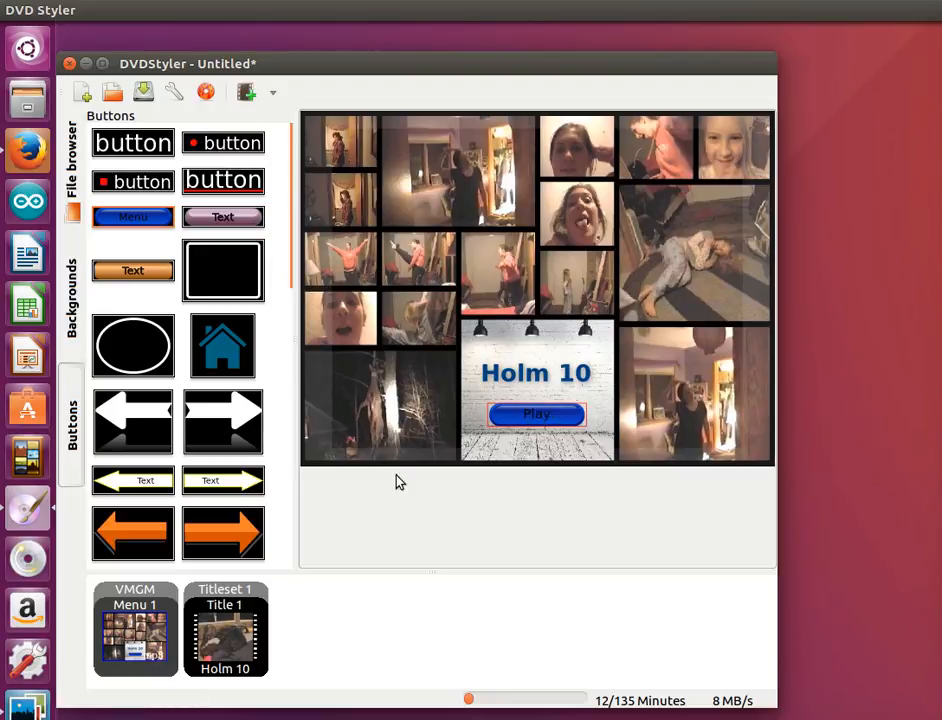
Generate the DVD as an ISO image named Holm 10.iso in the Documents folder, overwriting the existing file
click(205, 93)
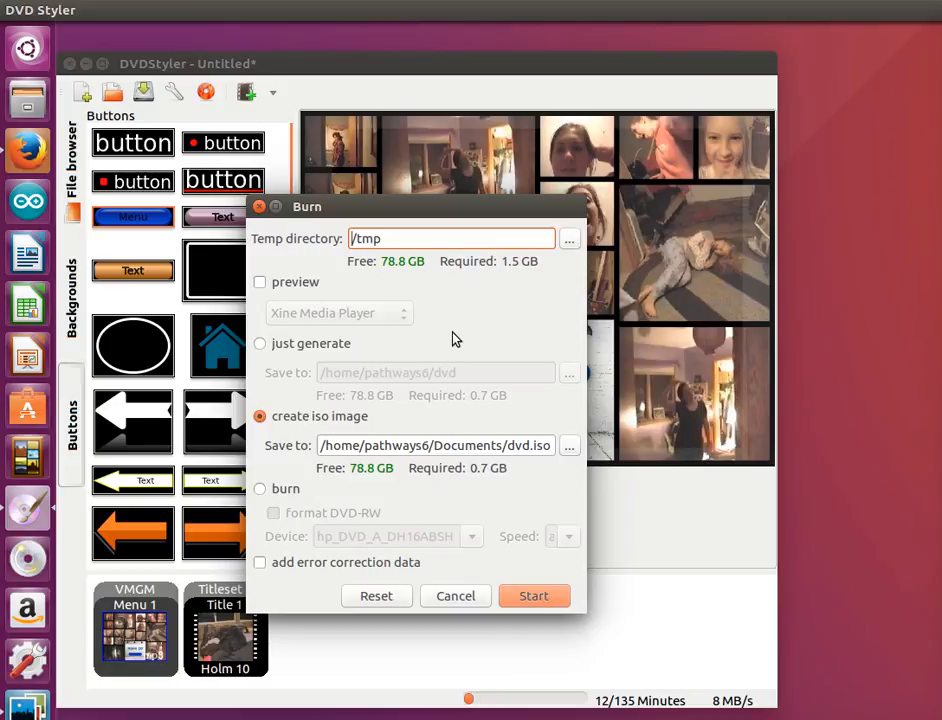
click(516, 447)
click(533, 447)
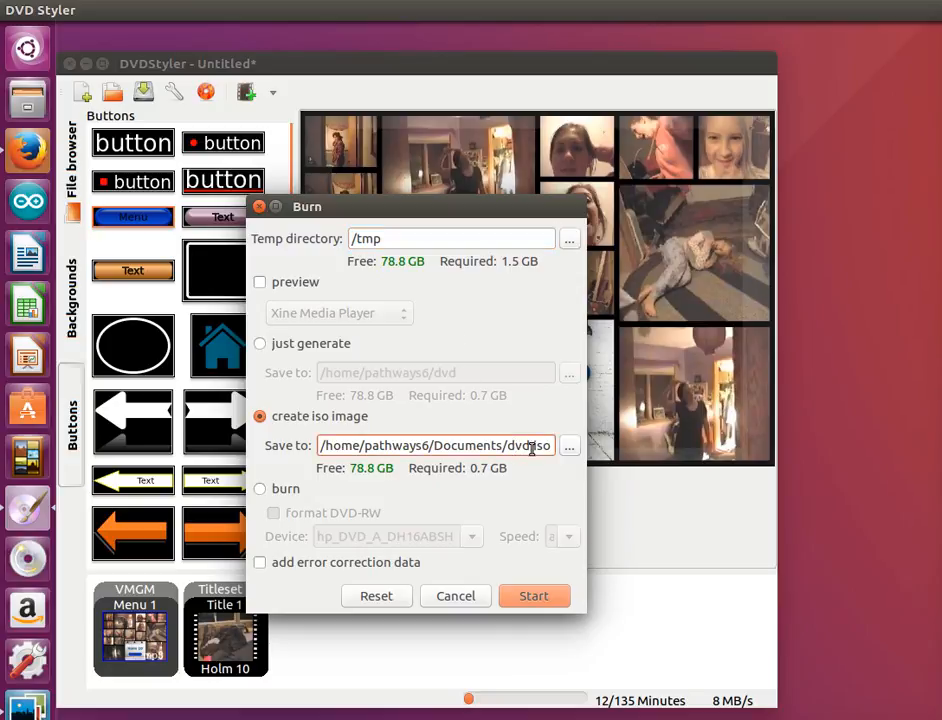
key(BackSpace)
key(BackSpace)
key(BackSpace)
text(HOlm)
key(BackSpace)
key(BackSpace)
key(BackSpace)
text(olm 10)
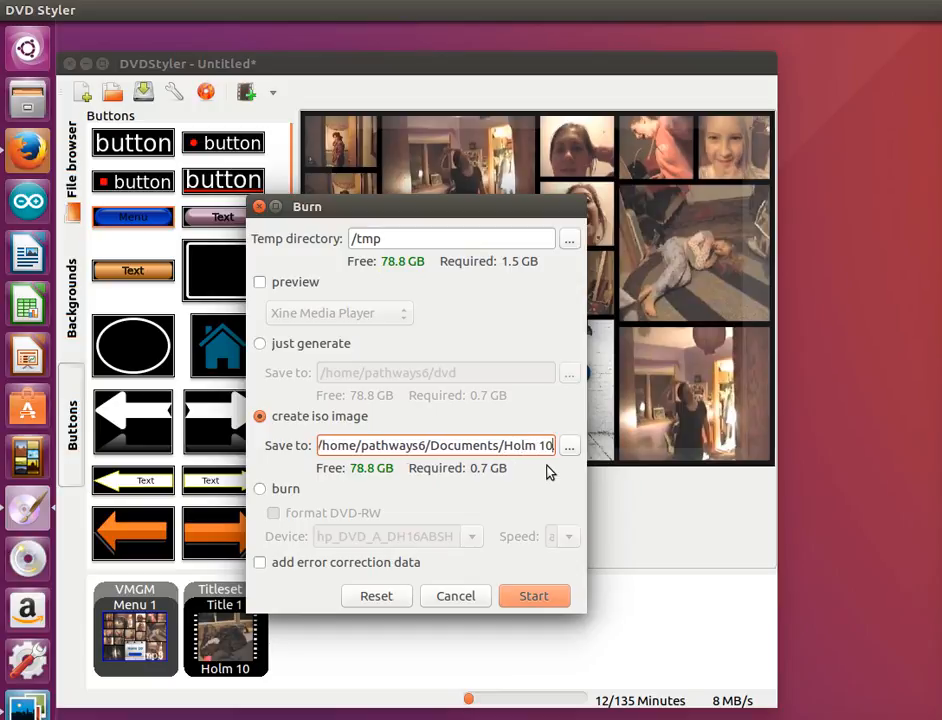
drag(480, 445, 568, 456)
click(531, 447)
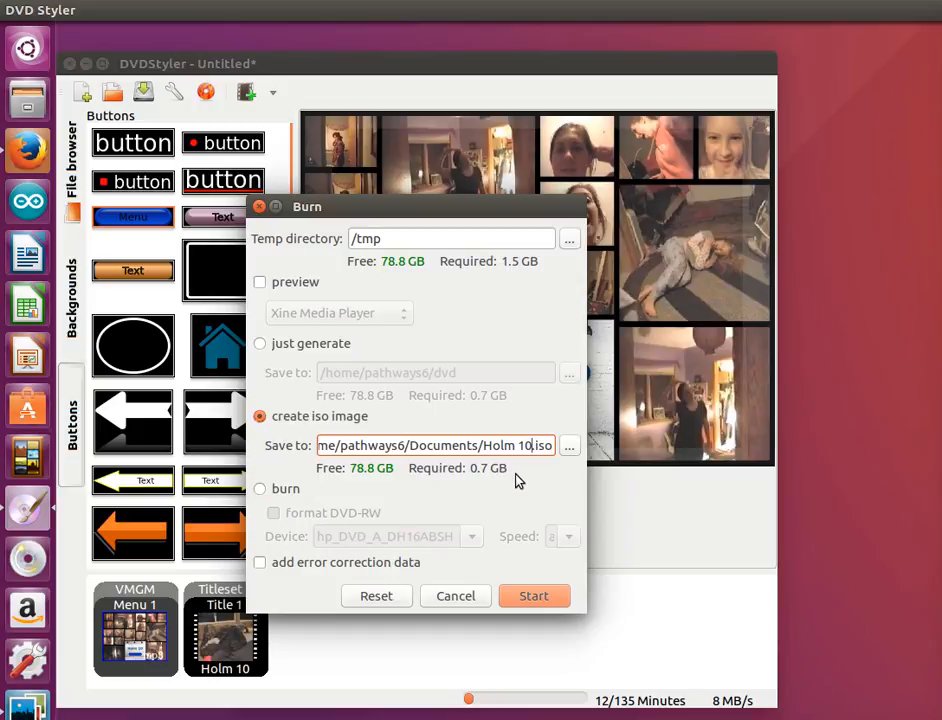
click(538, 595)
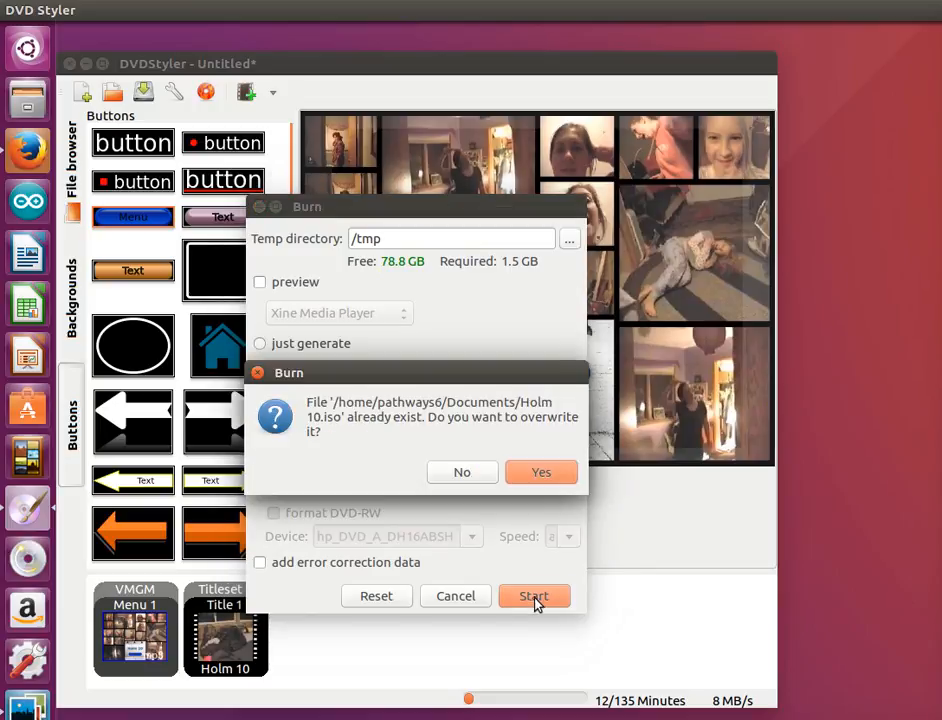
click(538, 474)
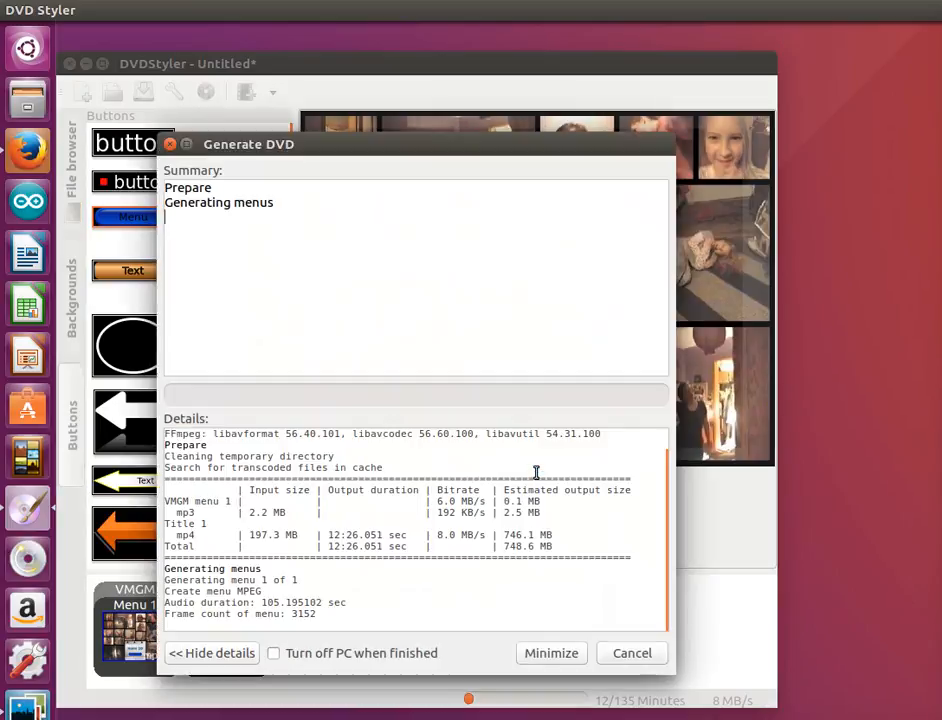